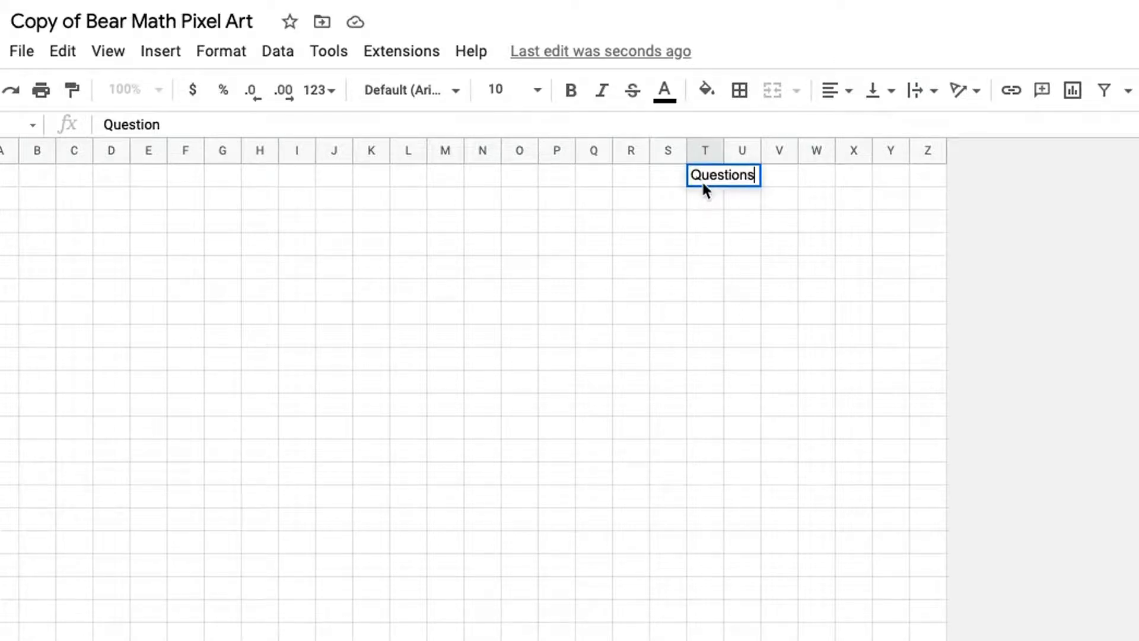
Enter the header Answers in U1 beside Questions and widen columns T and U.
key("Tab")
type("Answers")
left_click_drag(480, 166, 556, 168)
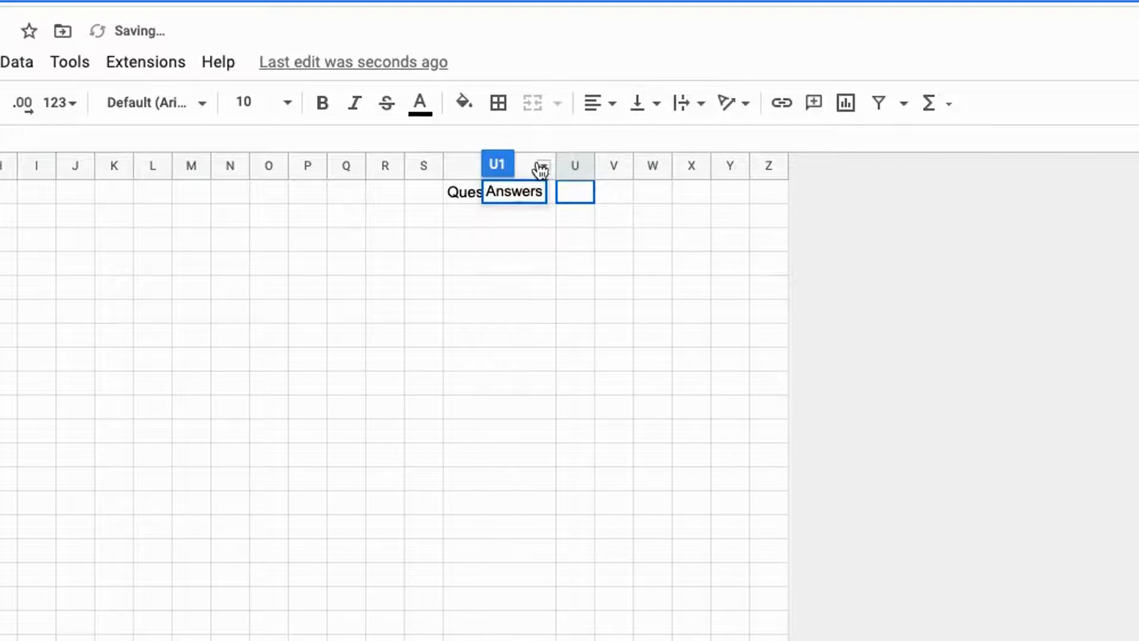
left_click_drag(595, 165, 692, 172)
left_click(536, 280)
left_click(477, 224)
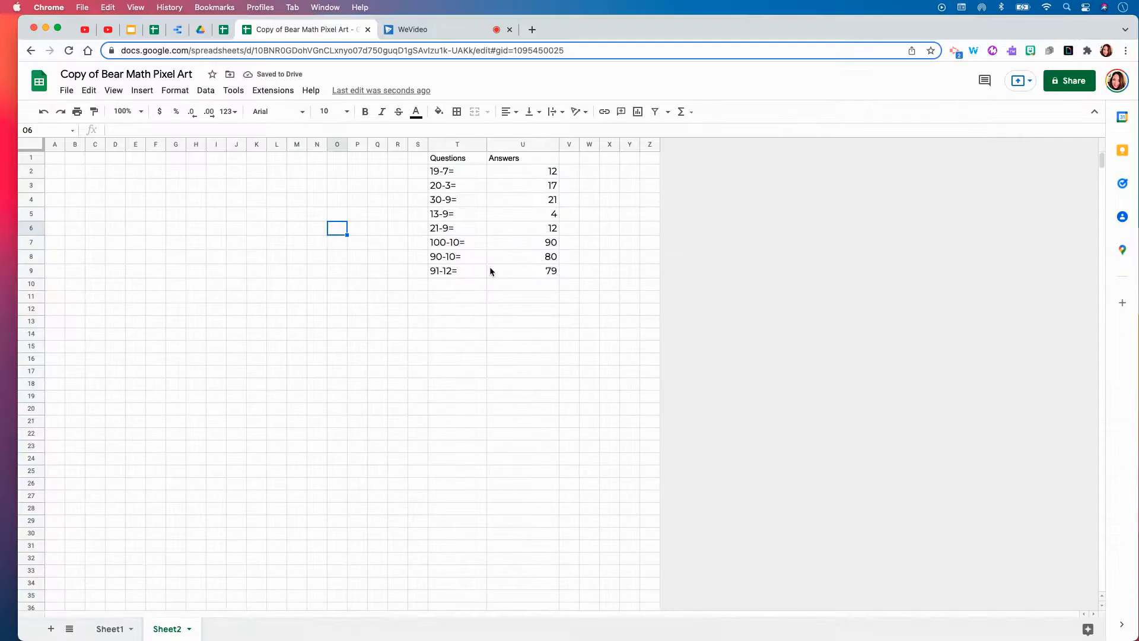
Set the question and answer table T1:U9 to Montserrat at font size 18.
left_click_drag(452, 159, 532, 269)
left_click(342, 113)
left_click(323, 283)
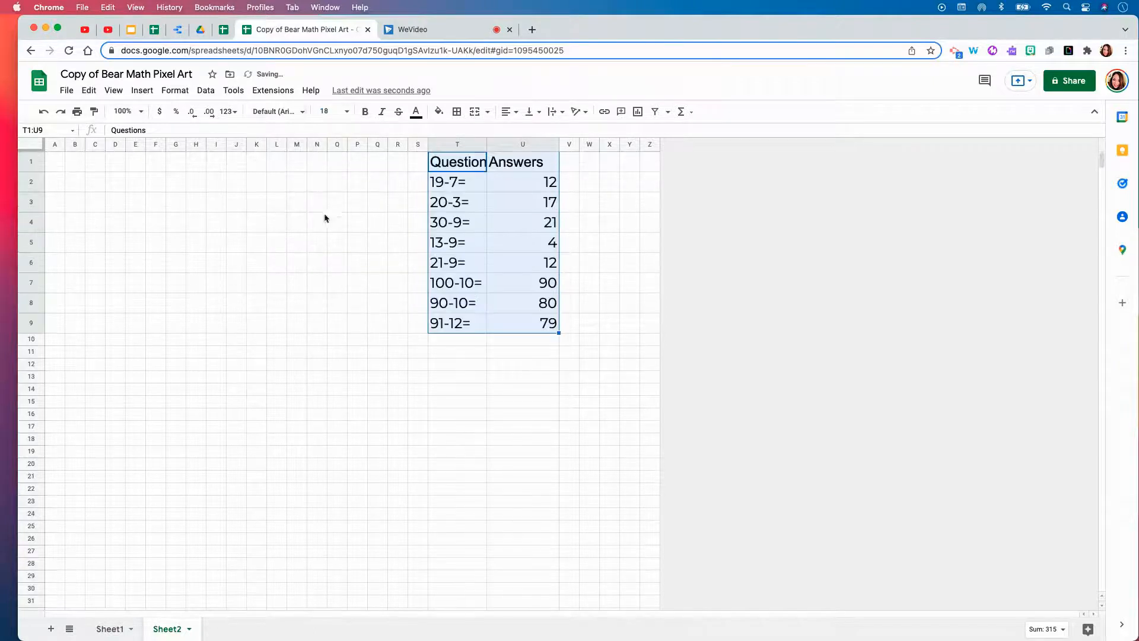
left_click(296, 115)
left_click(293, 232)
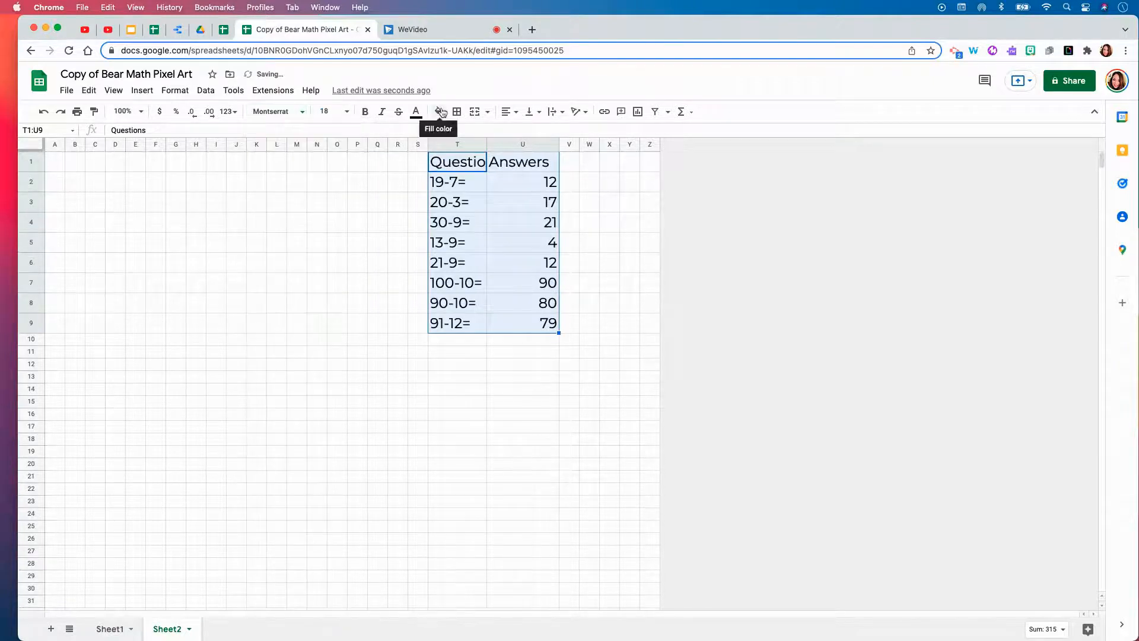
Shade the question and answer table light gray and give all its cells borders.
left_click(442, 113)
left_click(526, 215)
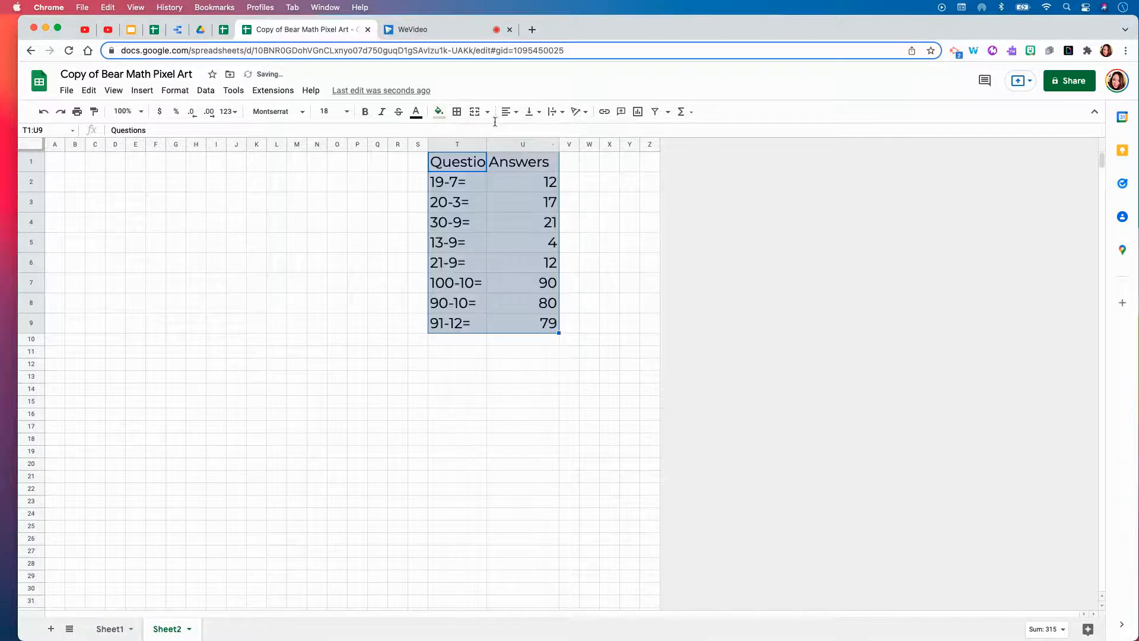
left_click(457, 112)
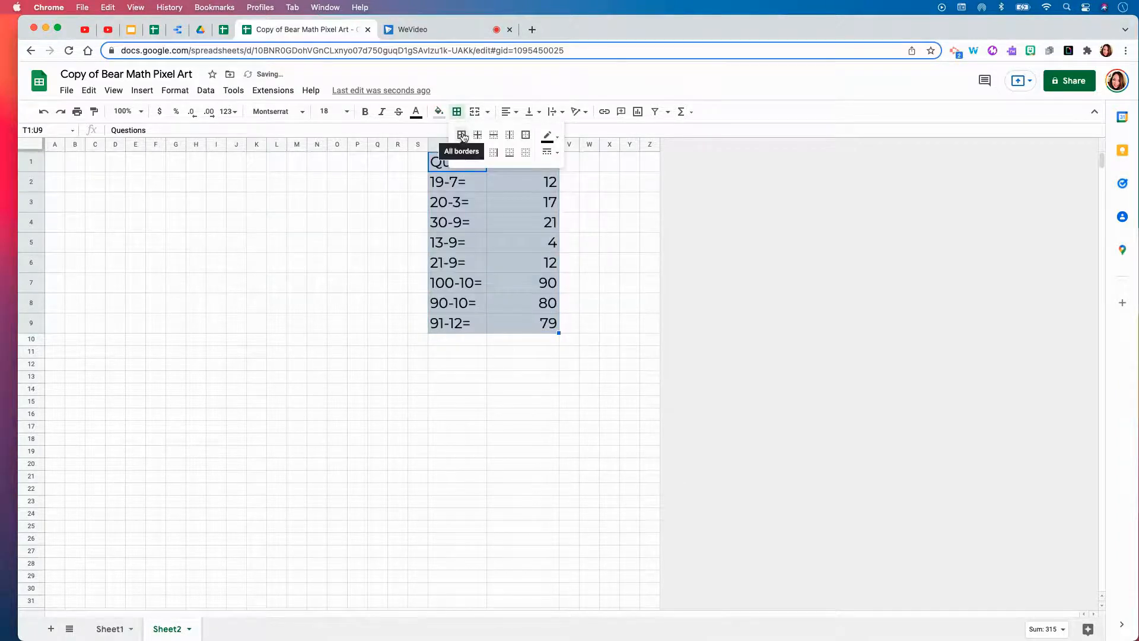
left_click(462, 136)
left_click(610, 222)
Fill the header row of the question and answer table with red.
left_click(439, 111)
left_click(459, 167)
left_click_drag(456, 161, 509, 145)
left_click(629, 203)
left_click(542, 165)
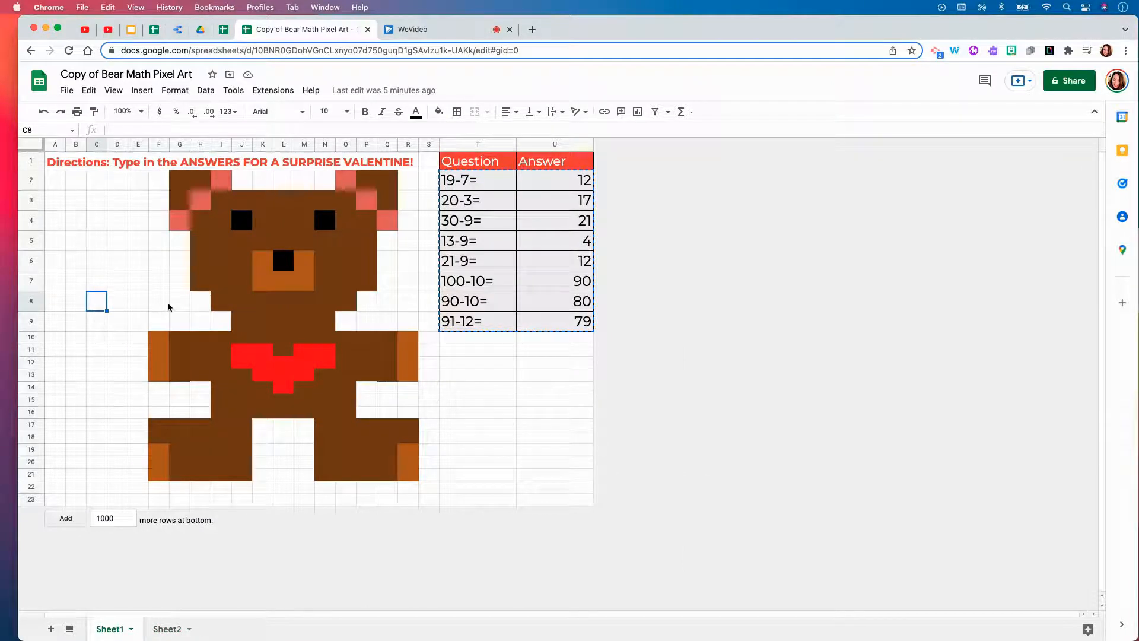
Check the fill color palette for the bear's brown cell H4 on Sheet1.
left_click(207, 228)
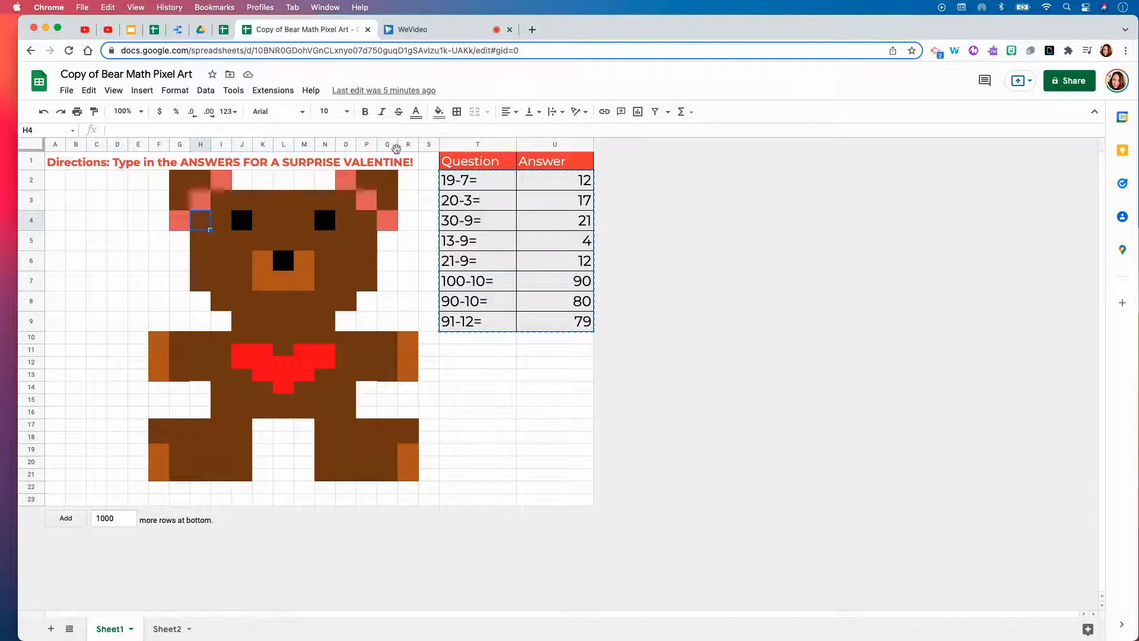
left_click(439, 111)
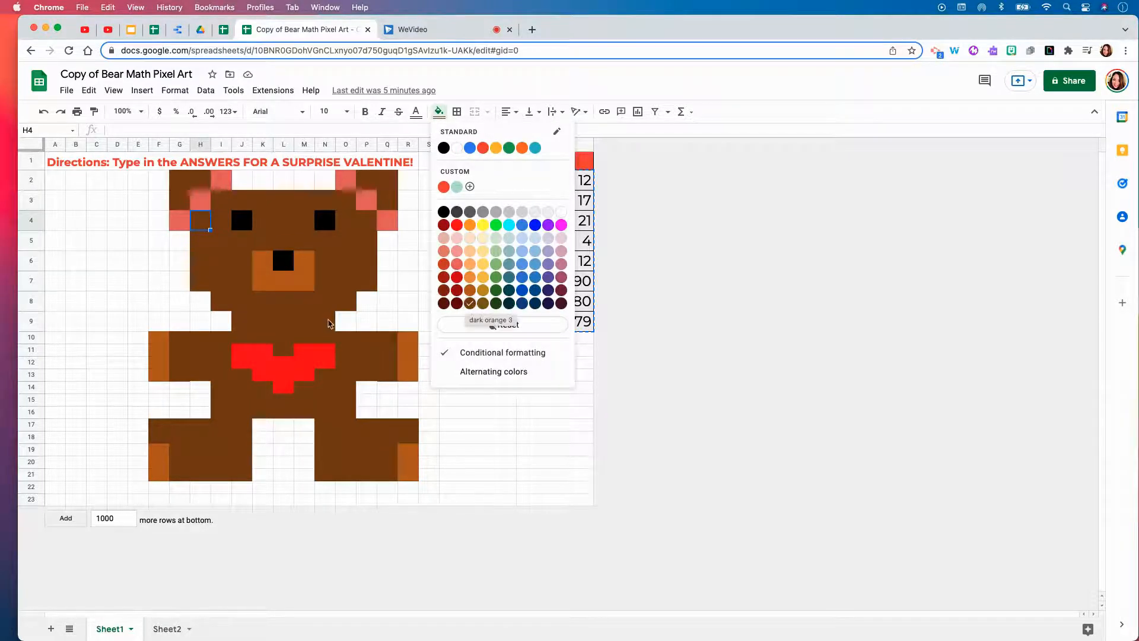
left_click(319, 324)
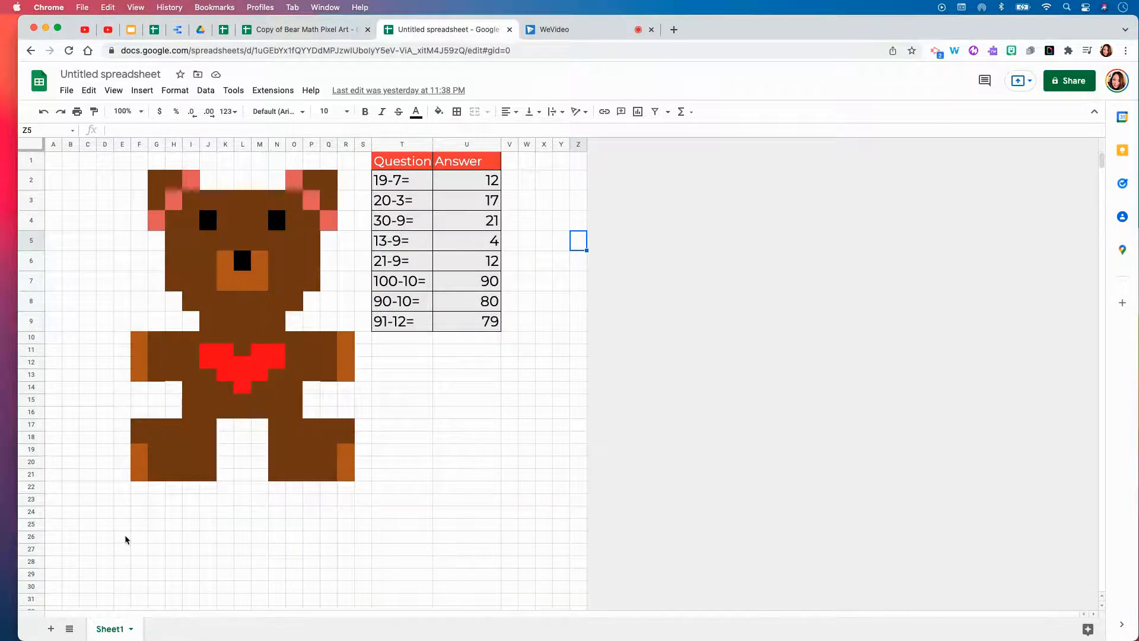
Crop the sheet to the range A1:U22 with the Crop Sheet add-on.
mouse_move(56, 164)
left_mouse_down()
mouse_move(93, 242)
mouse_move(374, 486)
mouse_move(474, 493)
left_mouse_up()
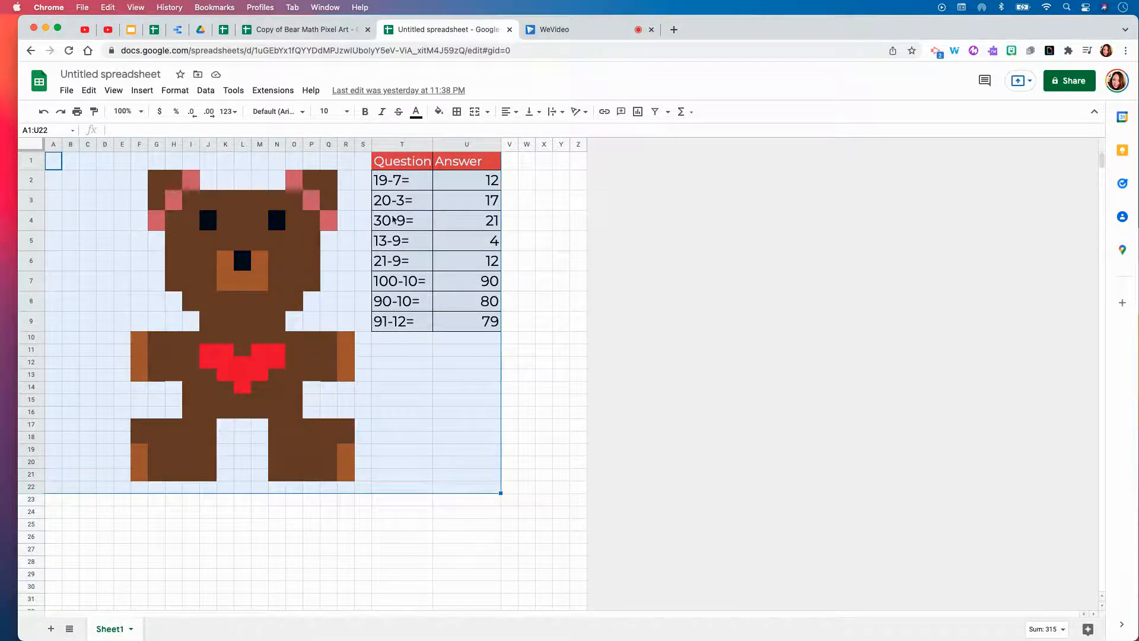
left_click(277, 95)
mouse_move(333, 268)
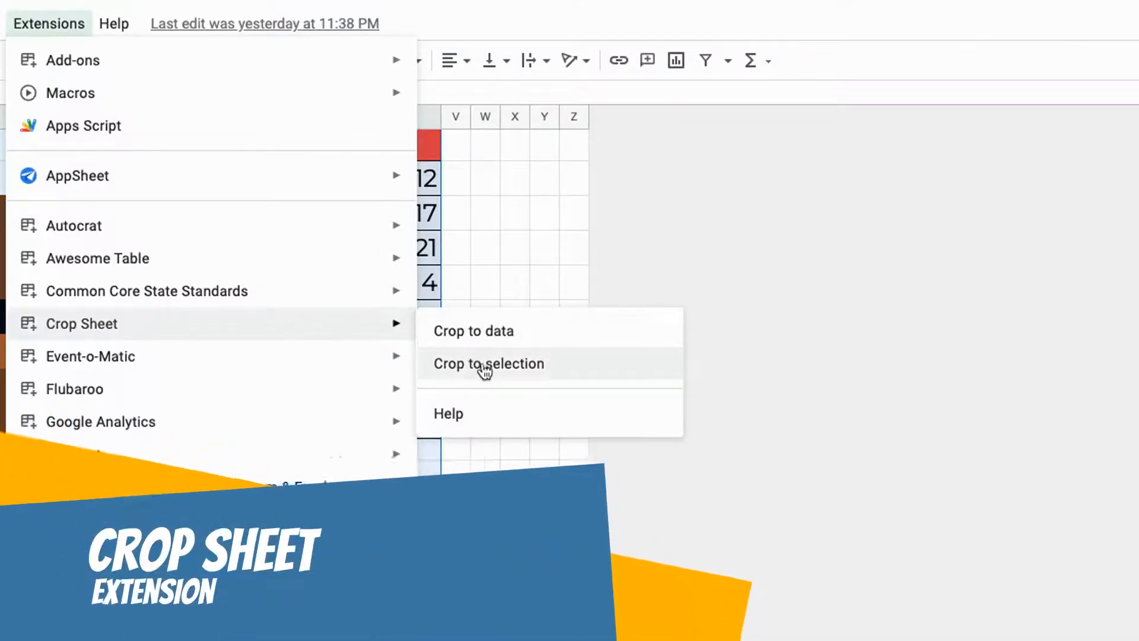
left_click(482, 363)
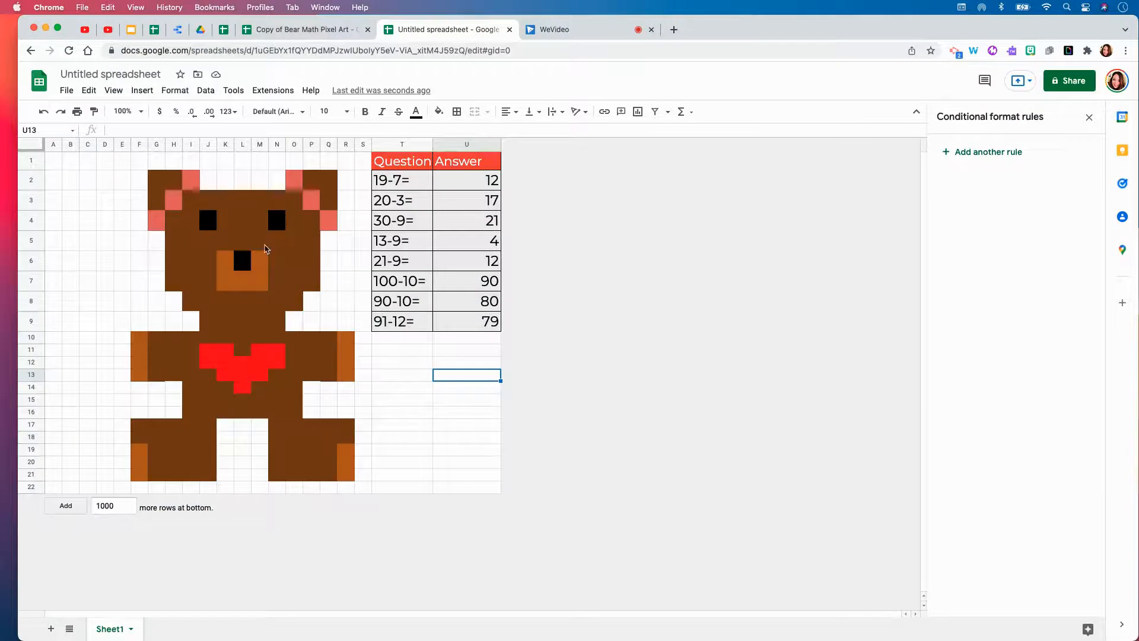
Select scattered single cells across the bear, including H6, K5, L7, N5, L3, M8, M12, H11, P20 and H19.
left_click(174, 261, "super")
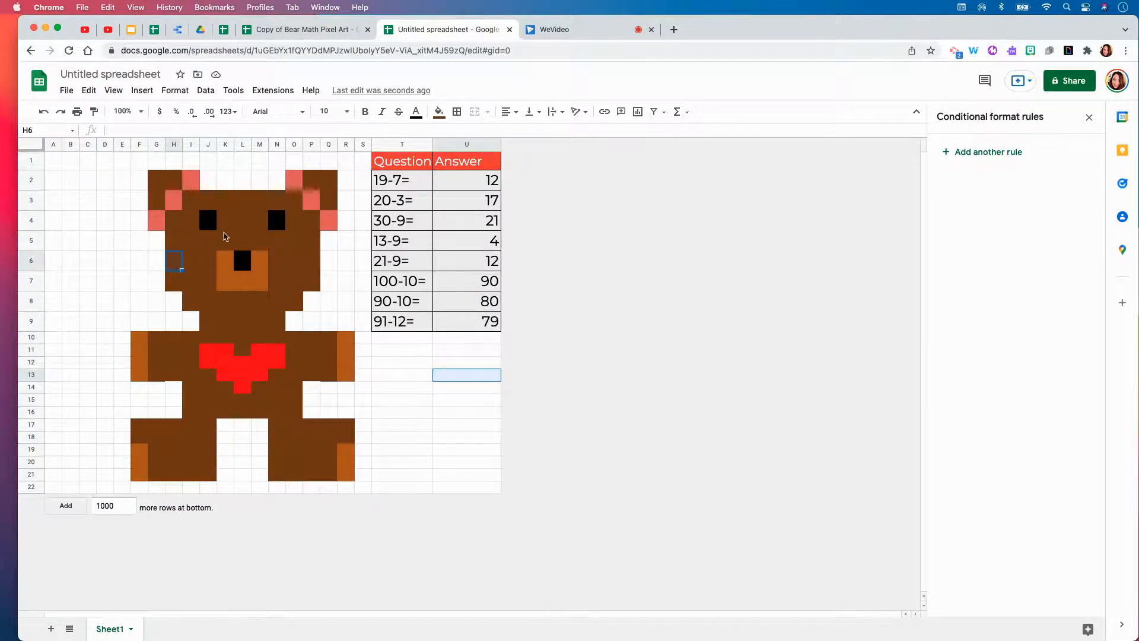
left_click(226, 240, "super")
left_click(242, 280, "super")
left_click(278, 240, "super")
left_click(242, 200, "super")
left_click(259, 300, "super")
left_click(259, 362, "super")
left_click(171, 351, "super")
left_click(208, 387, "super")
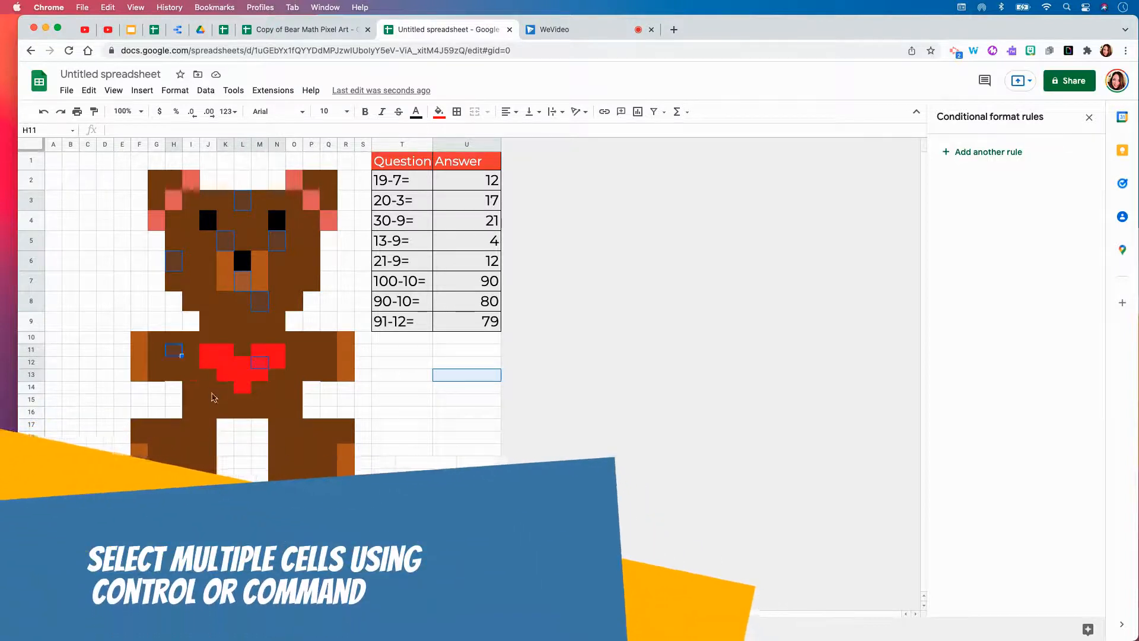
left_click(312, 350, "super")
left_click(312, 461, "super")
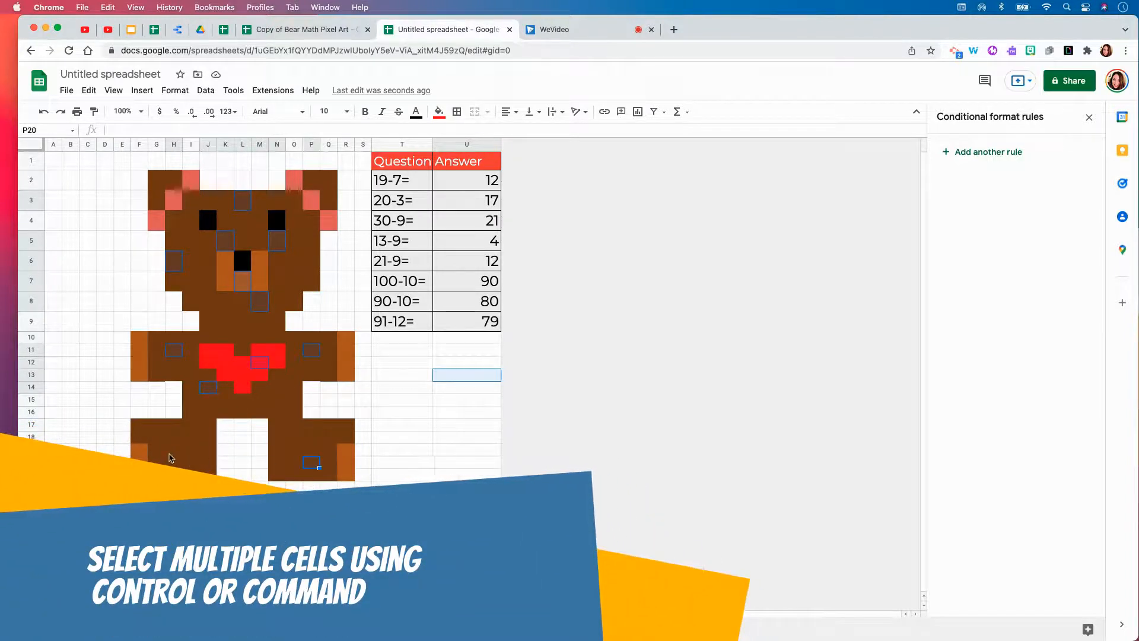
left_click(174, 450, "super")
Create a conditional formatting rule for the selected bear cells with the custom formula =$U$2<>12.
left_click(175, 91)
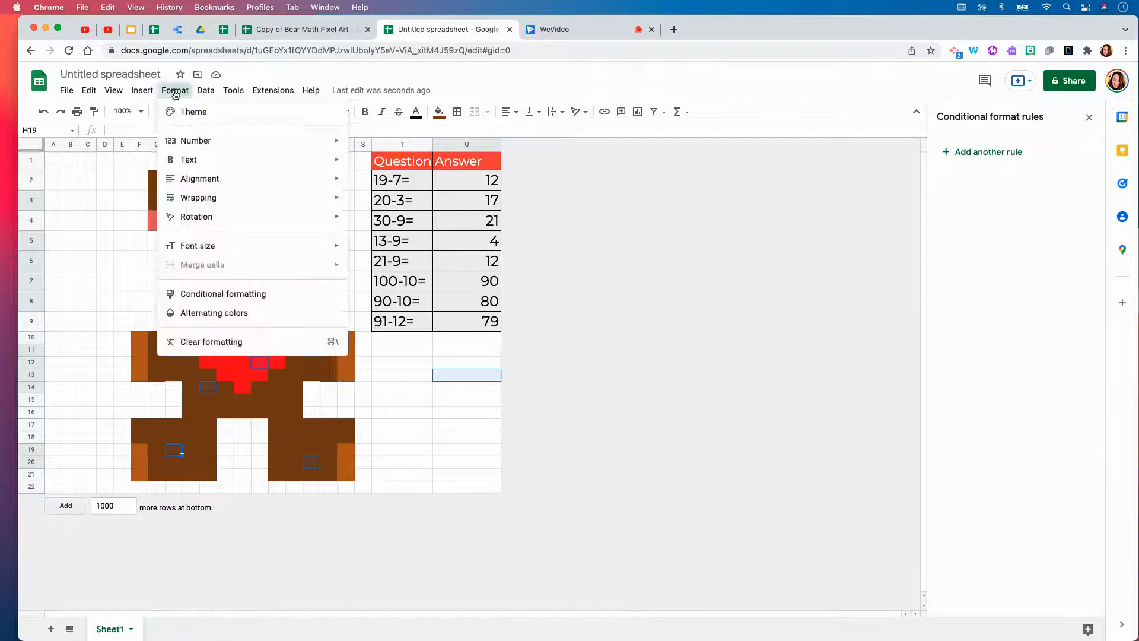
left_click(275, 369)
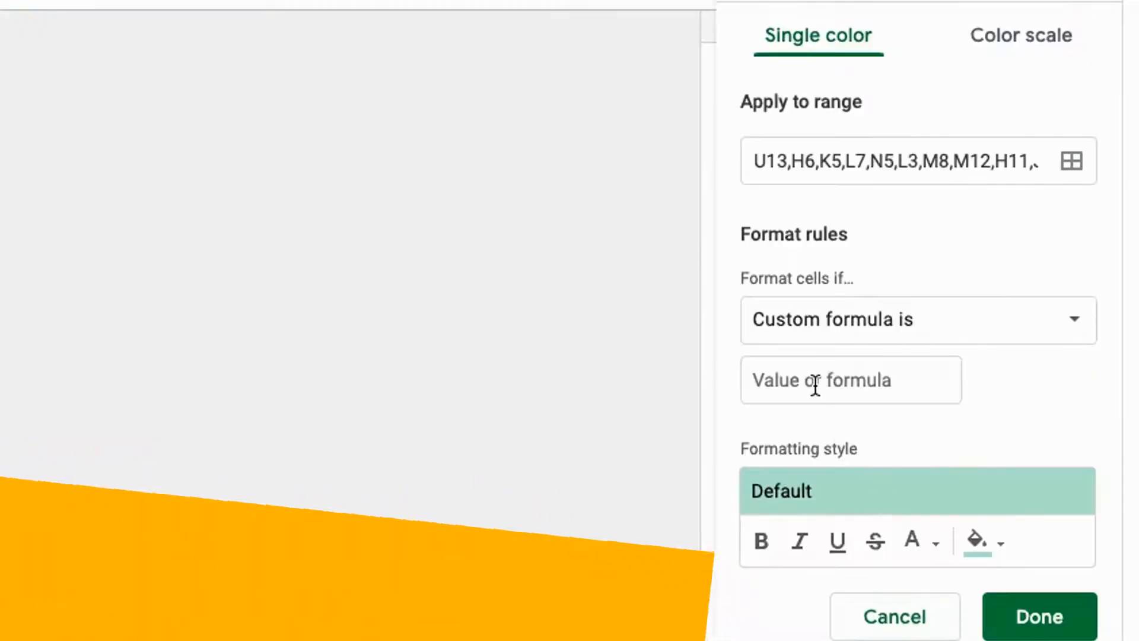
left_click(971, 304)
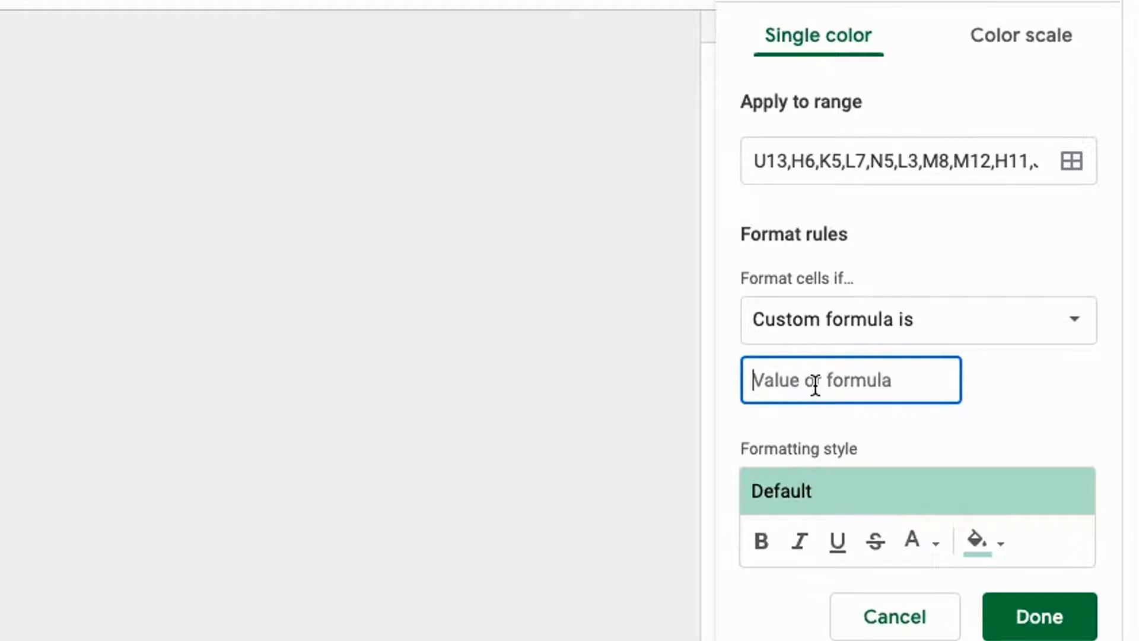
type("=")
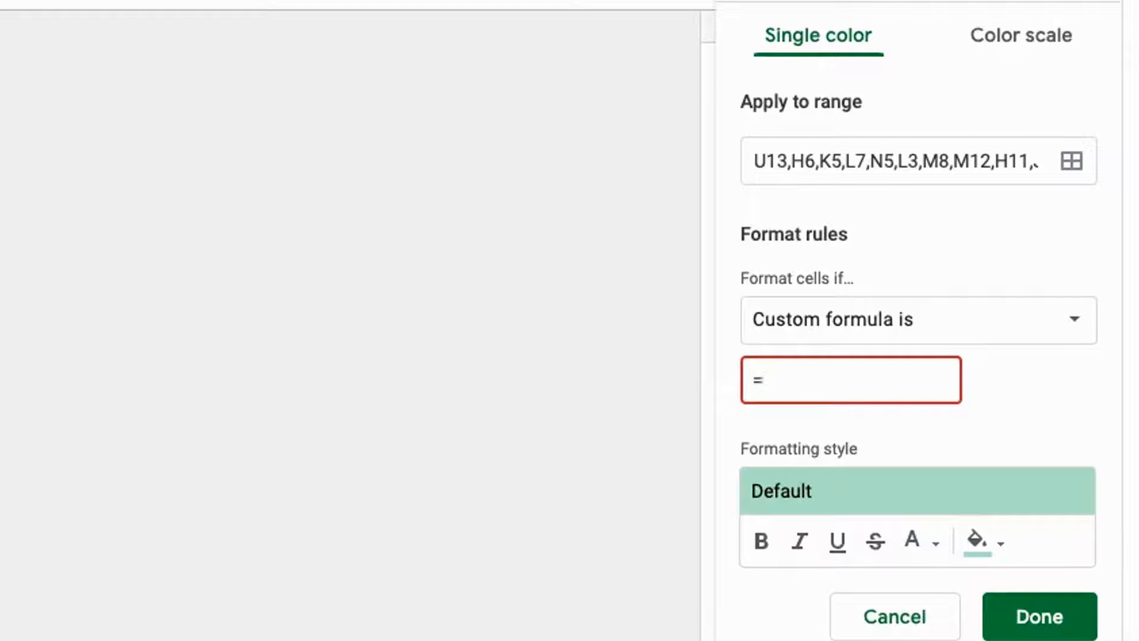
type("$U$2")
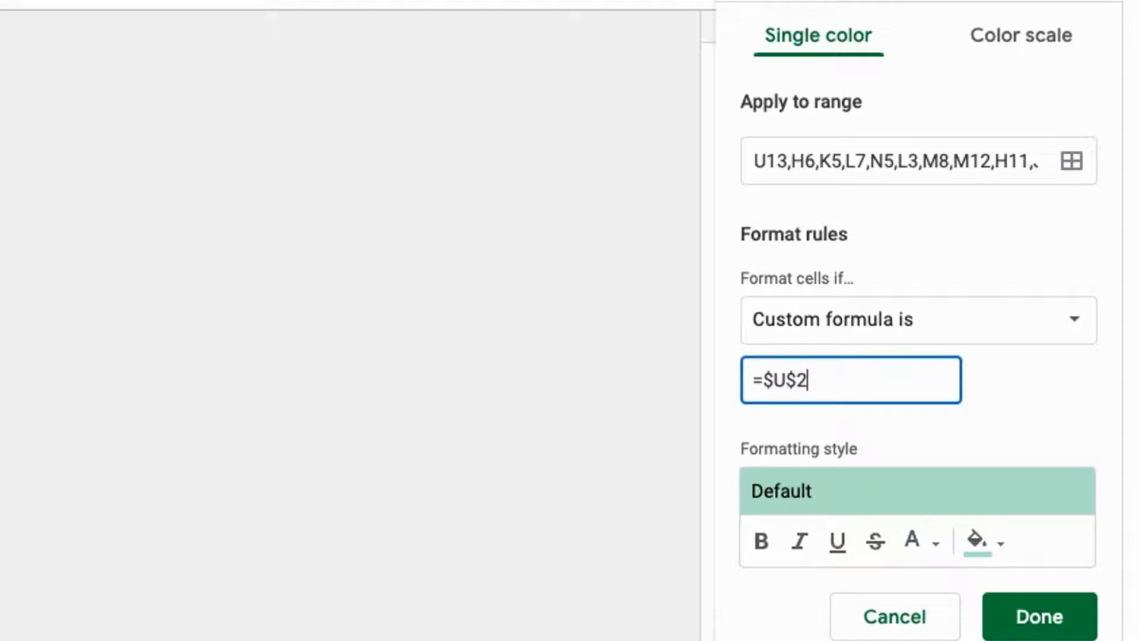
type("<>")
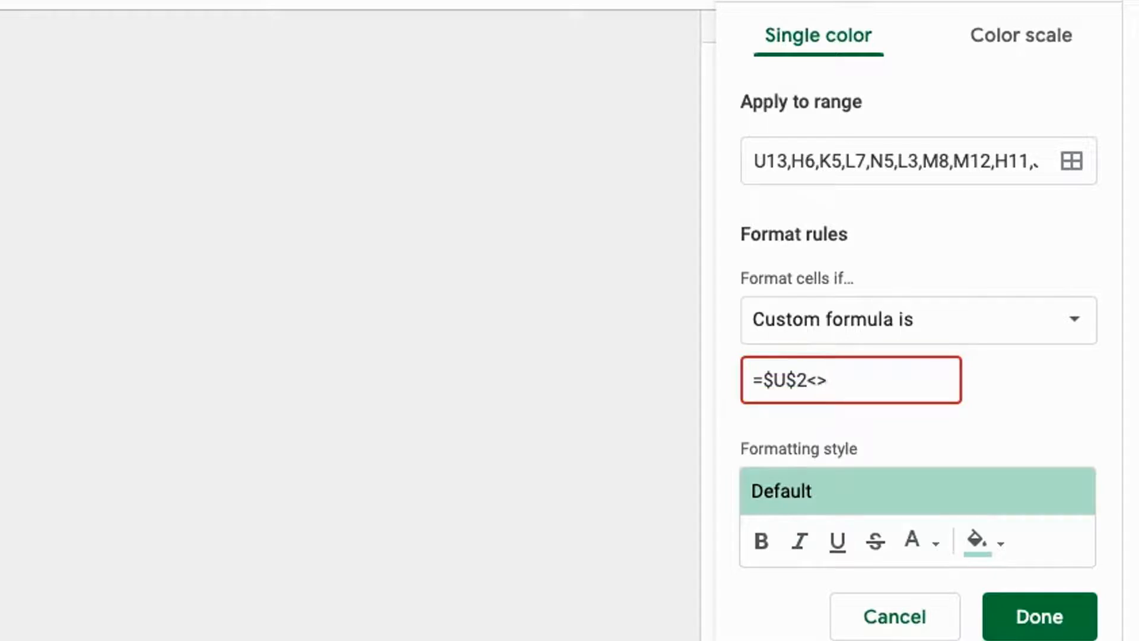
type("12")
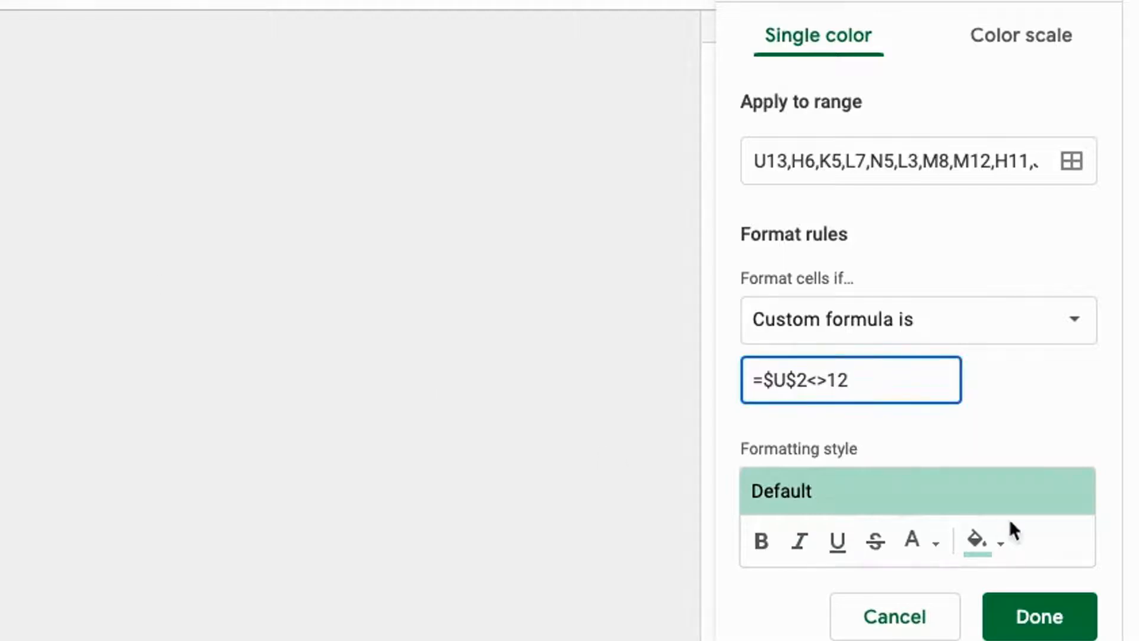
Give the rule a white fill, save it, and clear the answer in U2.
left_click(1003, 547)
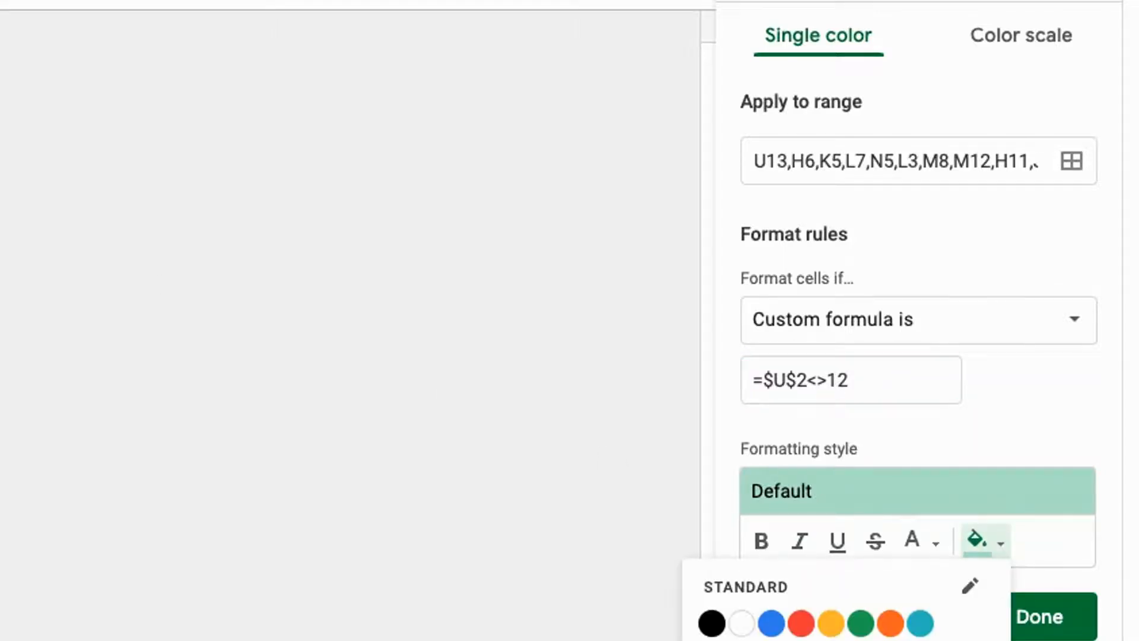
left_click(741, 623)
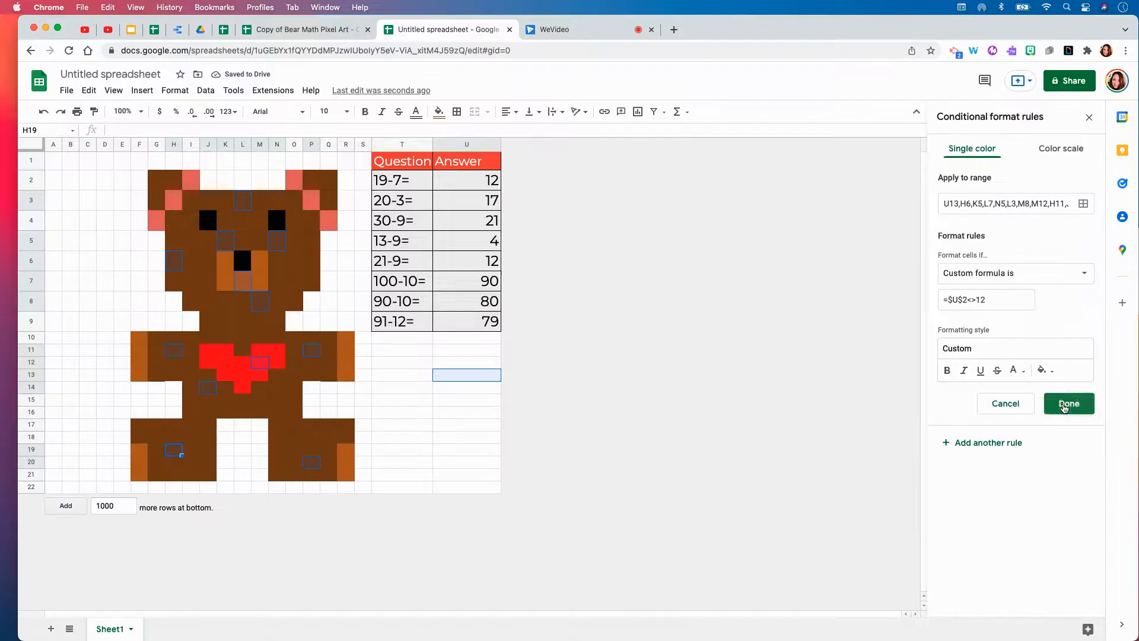
left_click(1035, 617)
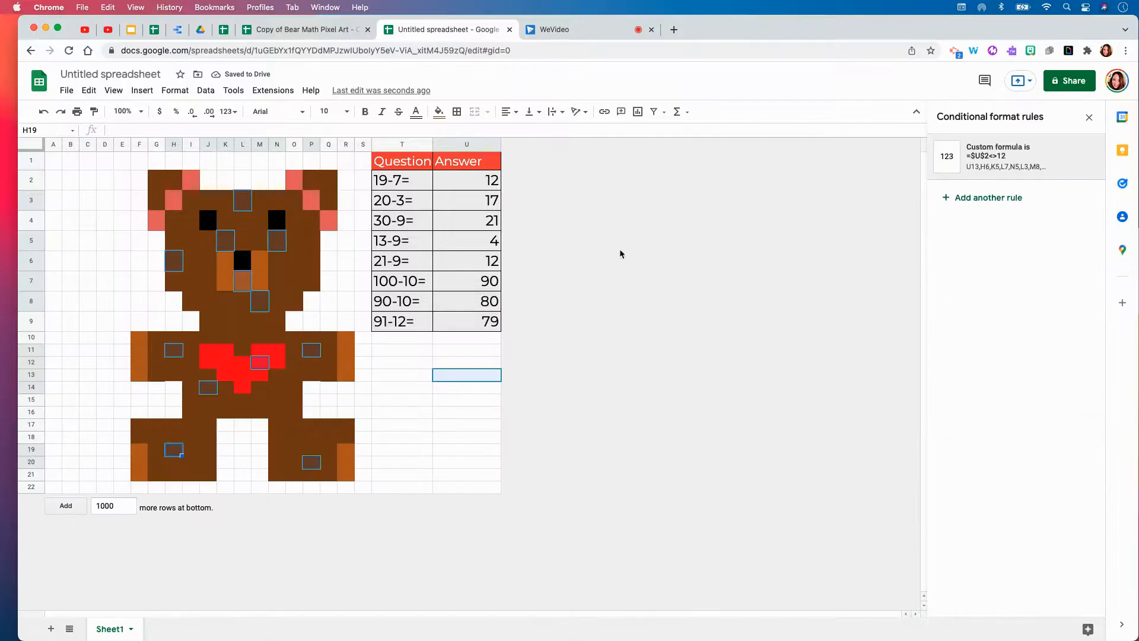
left_click(486, 186)
key("Delete")
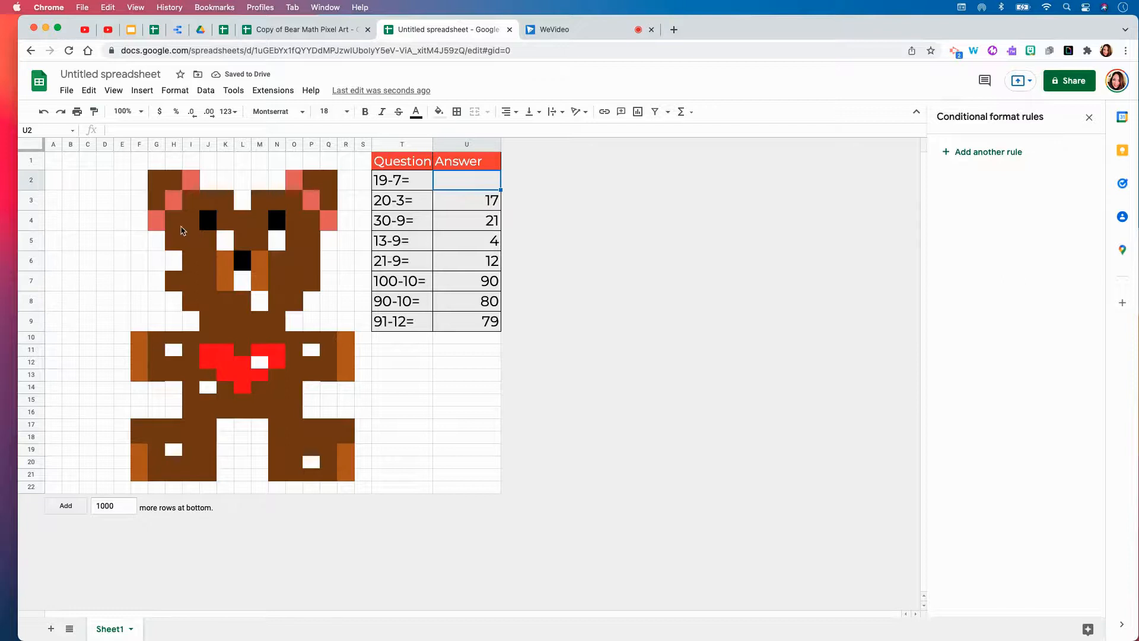
Select a second set of scattered cells across the bear's head, body, arms and legs.
left_click(180, 226, "super")
left_click(190, 204, "super")
left_click(244, 220, "super")
left_click(225, 321, "super")
left_click(208, 281, "super")
left_click(261, 320, "super")
left_click(171, 381, "super")
left_click(12, 352, "super")
left_click(89, 423, "super")
left_click(13, 440, "super")
left_click(71, 481, "super")
left_click(230, 439, "super")
left_click(172, 482, "super")
Add a conditional formatting rule for the second set of bear cells with the custom formula =$U$3<>17.
left_click(52, 35)
left_click(136, 278)
left_click(973, 278)
type("=$U$3<>17")
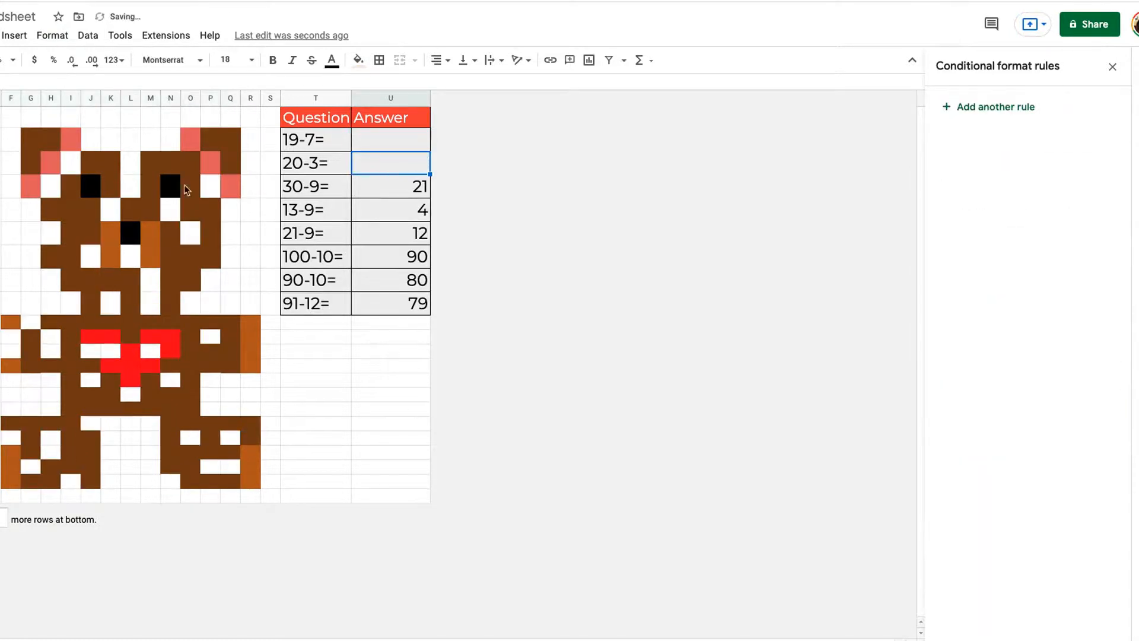
Select strips of bear cells for the third question, including I4:I6, I8:K8, L8:L14, and strips in rows 13 and 17.
left_click_drag(70, 184, 71, 235)
left_click_drag(70, 280, 131, 380)
left_click_drag(170, 365, 249, 365)
left_click_drag(171, 423, 249, 423)
Add a conditional formatting rule for the selected strips with the custom formula =$U$4<>21.
left_click(52, 35)
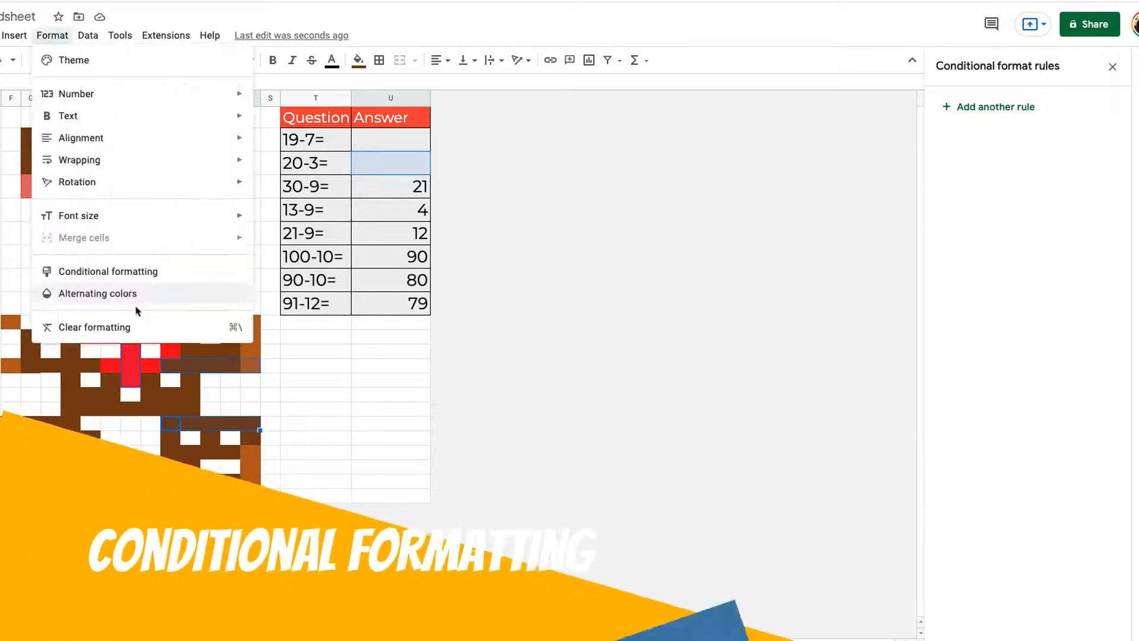
left_click(136, 271)
left_click(1026, 247)
left_click(985, 617)
left_click(977, 279)
type("=$U$4<>21")
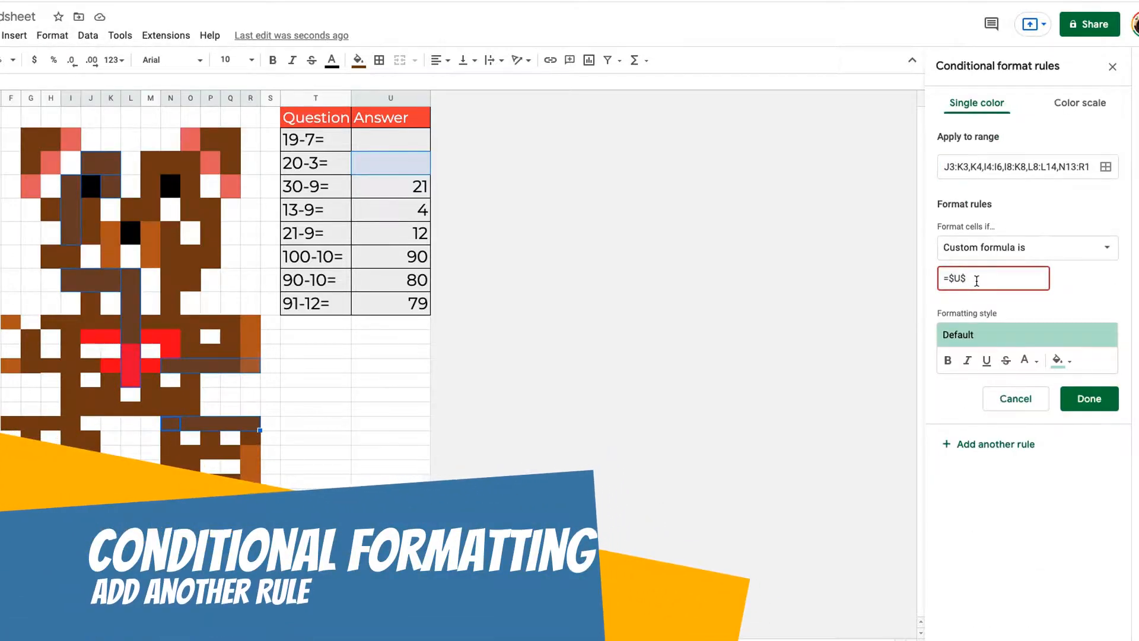
left_click(1090, 398)
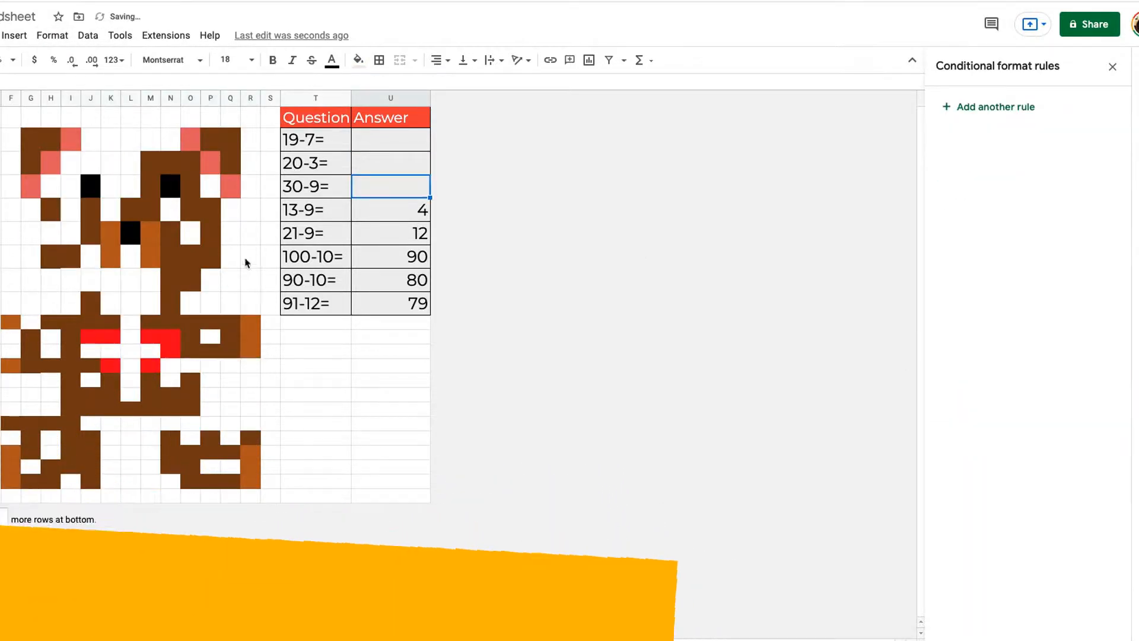
Select further bear strips for the fourth question, including N6:N10, O10:R10, O12:R12, I16:O16, and parts of the legs and left arm.
left_click_drag(170, 233, 251, 323)
left_click_drag(188, 350, 253, 351)
left_click_drag(72, 409, 191, 410)
left_click_drag(190, 481, 242, 483)
left_click_drag(49, 466, 90, 467)
left_click_drag(11, 423, 70, 425)
left_click_drag(51, 322, 111, 322)
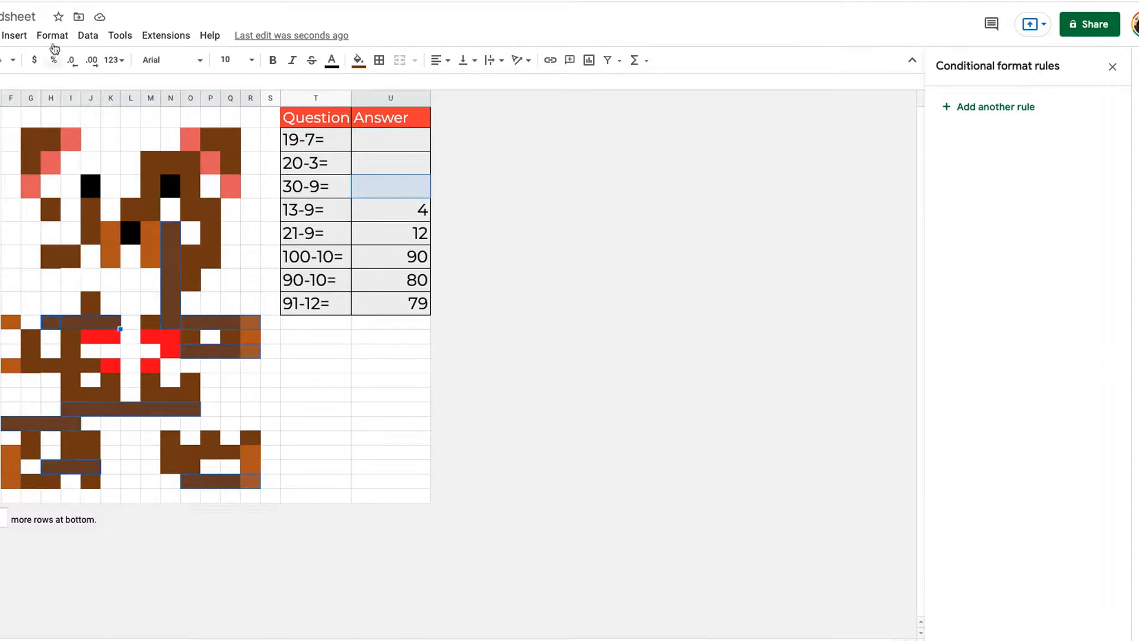
Add a conditional formatting rule for these strips with the custom formula =$U$5<>4.
left_click(52, 35)
left_click(89, 278)
left_click(959, 168)
left_click(979, 247)
left_click(976, 369)
left_click(962, 278)
type("=$U$5<>4")
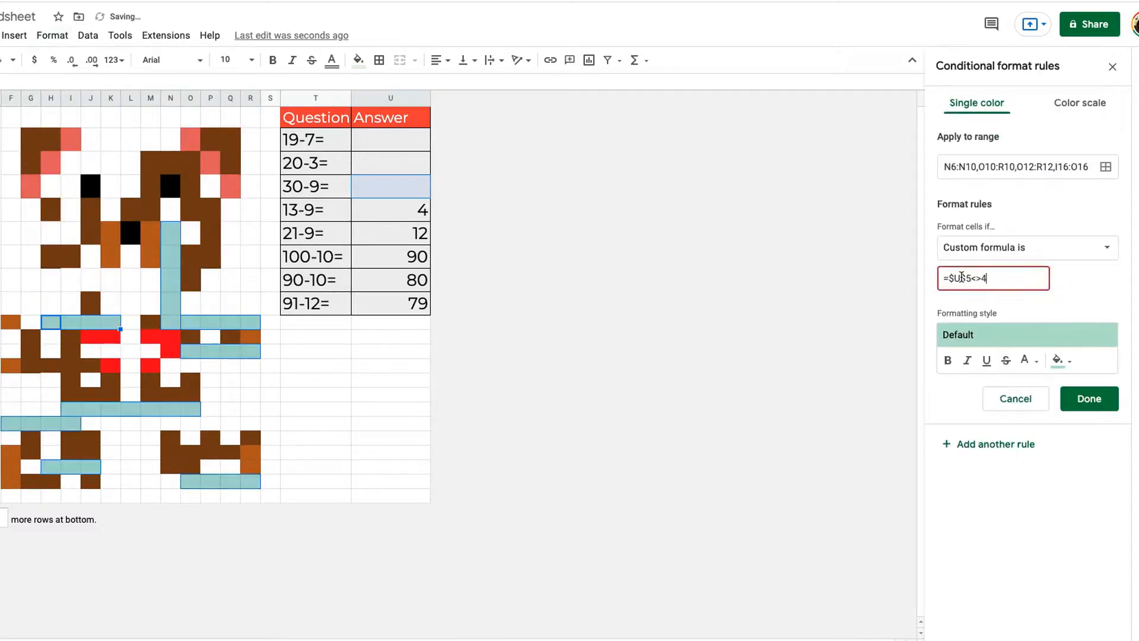
left_click(1090, 398)
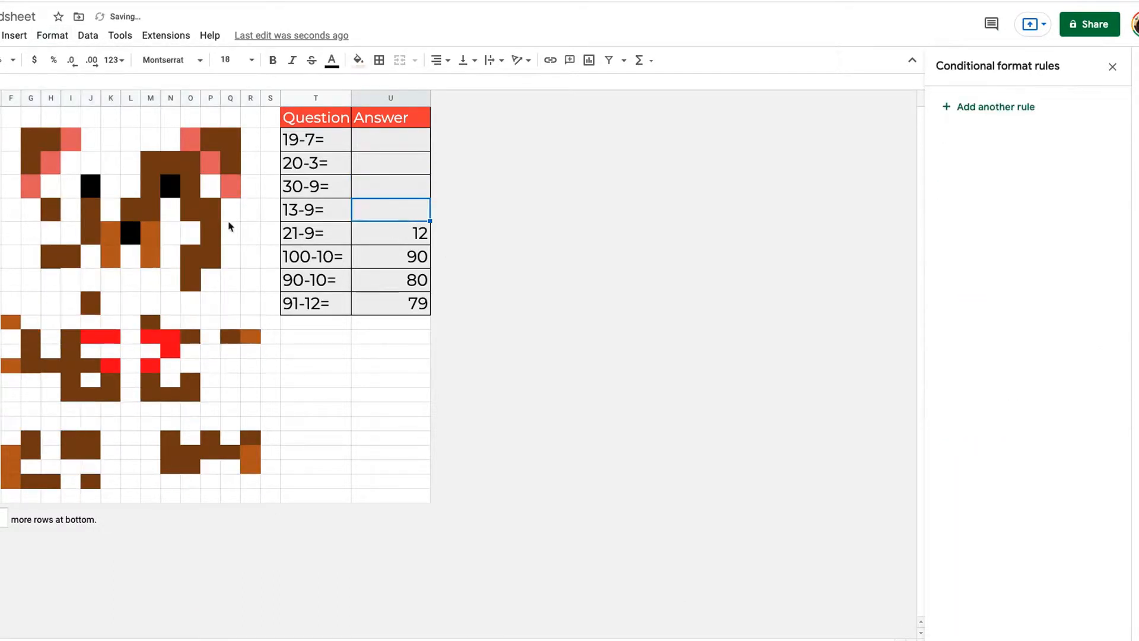
Select bear strips for the fifth question, including O5:P5, P6:P7, O7:O8, O2:Q2, M3:Q3, the other ear's top row, and strips in rows 15, 19 and 21.
left_click_drag(190, 210, 195, 284)
left_click_drag(190, 139, 230, 140)
left_click_drag(150, 163, 233, 169)
left_click_drag(30, 140, 72, 145)
left_click_drag(70, 394, 191, 396)
left_click_drag(170, 453, 250, 453)
left_click_drag(11, 481, 51, 487)
Add a white-fill conditional formatting rule for the selected strips with the custom formula =$U$6<>12, and clear the answer in U6.
left_click(995, 107)
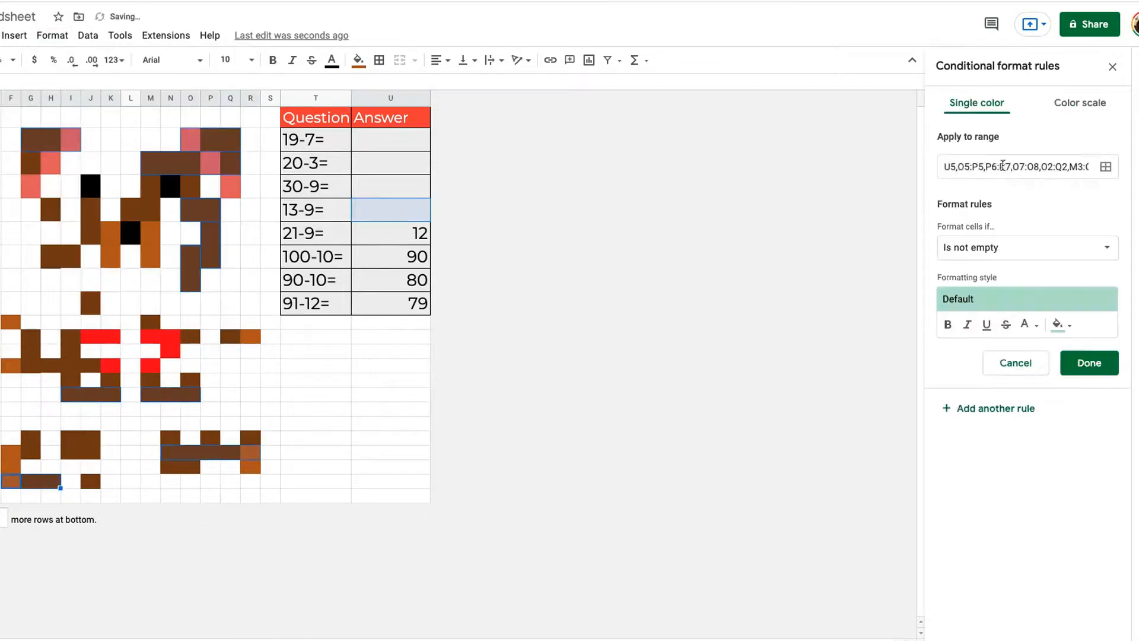
left_click(979, 247)
left_click(976, 369)
left_click(967, 278)
type("=$U$6<>12")
left_click(1061, 360)
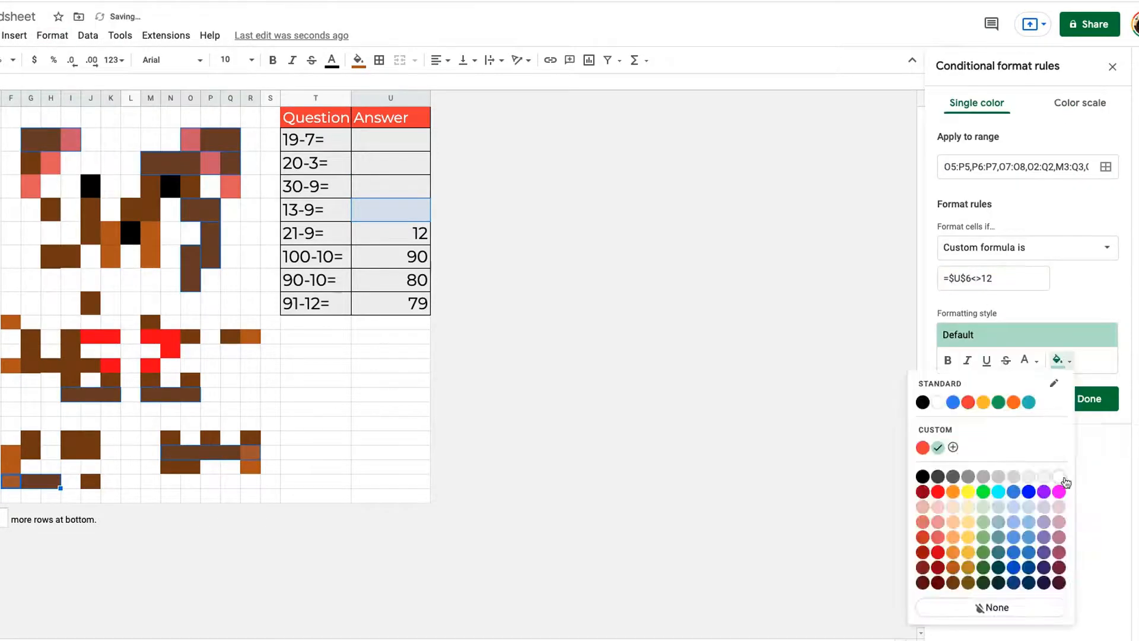
left_click(1061, 478)
left_click(1089, 398)
left_click(390, 237)
key("Delete")
Select bear strips for the sixth question, including J6:M6, L5:M5, M4:M7, H7:I7, G3:H3, and parts of rows 11, 13, 18 and 19.
left_click_drag(91, 232, 151, 210)
left_click_drag(50, 256, 71, 256)
left_click_drag(31, 162, 51, 163)
left_click_drag(10, 366, 111, 365)
left_click_drag(151, 337, 190, 336)
left_click_drag(71, 438, 91, 452)
Add a white-fill conditional formatting rule for these cells with the custom formula =$U$7<>90, and clear the answer in U7.
left_click(996, 107)
left_click(979, 247)
left_click(976, 369)
left_click(973, 277)
type("=$U$7<>90")
left_click(1061, 360)
left_click(1061, 478)
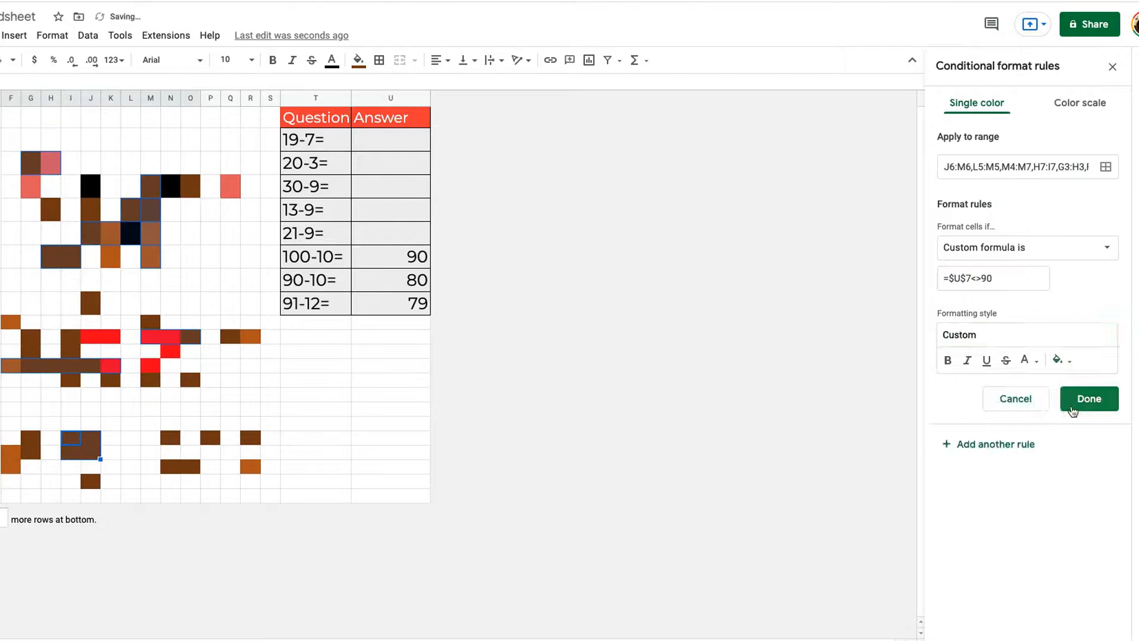
left_click(1074, 405)
left_click(389, 257)
key("Delete")
Select scattered bear cells for the seventh question, including N4:O4, Q4, J4:J5, H5, G4, K7, J9, I11:K11, and single cells in the body and legs.
left_click(230, 186, "super")
left_click_drag(190, 186, 170, 187)
left_click_drag(91, 336, 114, 338)
left_click_drag(230, 336, 250, 336)
left_click(190, 380, "super")
left_click(151, 379, "super")
left_click(110, 380, "super")
left_click(71, 379, "super")
left_click(70, 352, "super")
left_click_drag(31, 351, 31, 337)
left_click(210, 440, "super")
left_click(250, 439, "super")
left_click(250, 467, "super")
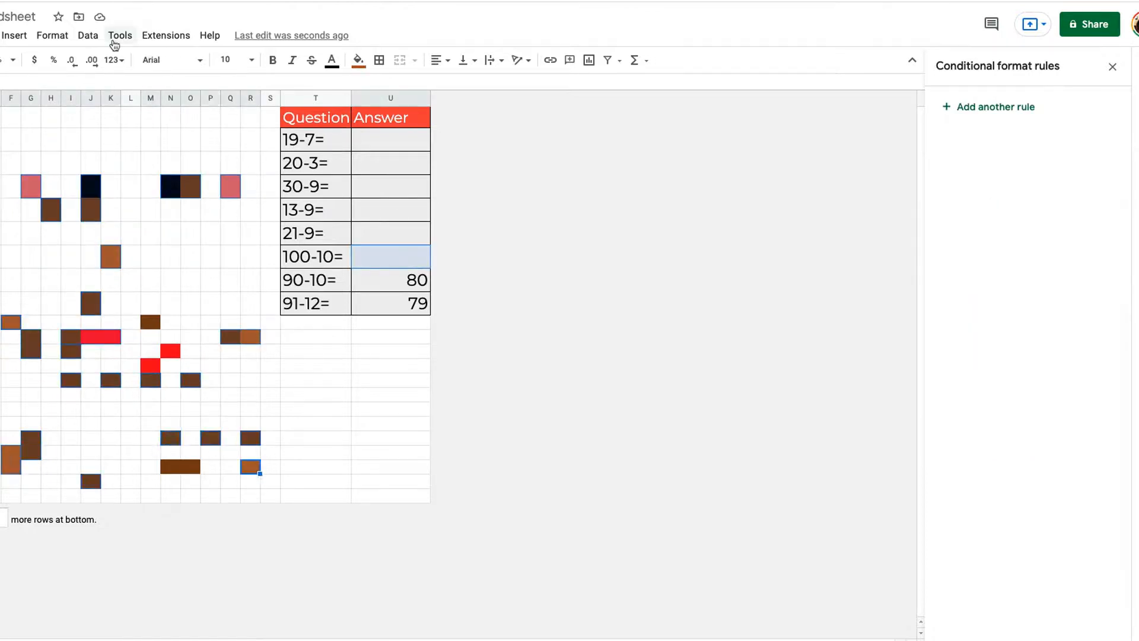
Add a conditional formatting rule for the scattered cells with the custom formula =$U$8<>80.
left_click(52, 36)
left_click(95, 275)
left_click_drag(957, 167, 942, 166)
key("BackSpace")
left_click(976, 248)
type("$U$*<>80")
left_click(130, 395)
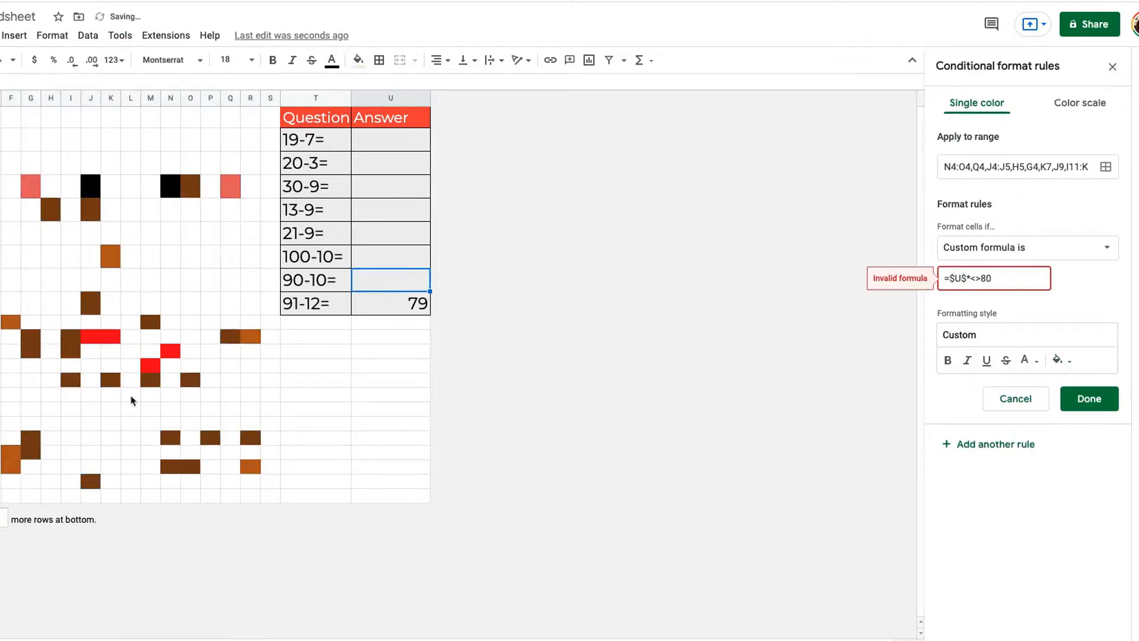
left_click(971, 278)
key("BackSpace")
type("8")
Select the remaining colored bear cells M10, M13, N12 and N20:O20 for the last question.
left_click(270, 381)
left_click(152, 322, "super")
left_click(151, 365, "super")
left_click(172, 352, "super")
left_click(171, 466, "super")
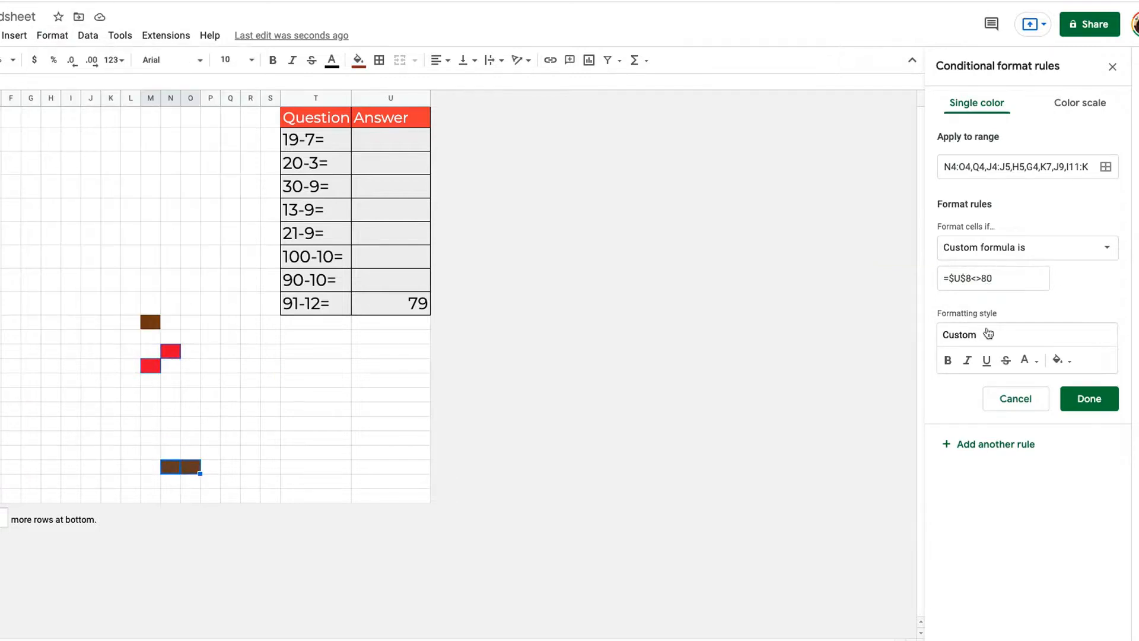
Add a conditional formatting rule for the remaining cells with a custom formula testing that U9 is not equal to 79.
left_click(1090, 404)
left_click(973, 107)
left_click(1028, 247)
left_click(986, 277)
type("=$U$(<>79")
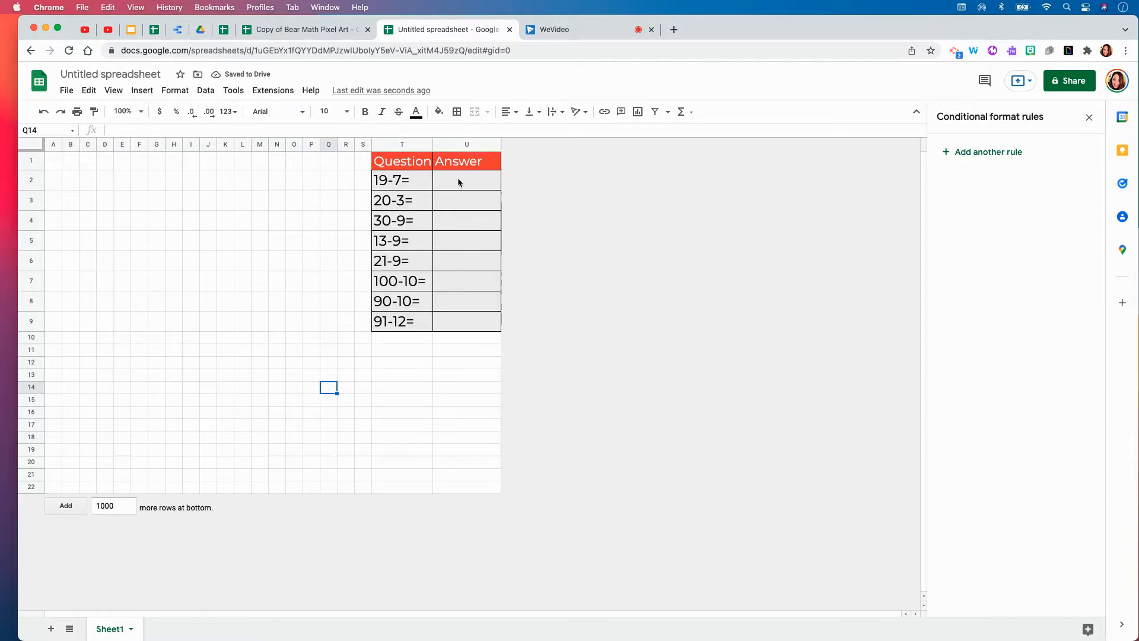
Test the first three questions by entering the answers 12, 17 and 21 in U2:U4.
left_click(457, 177)
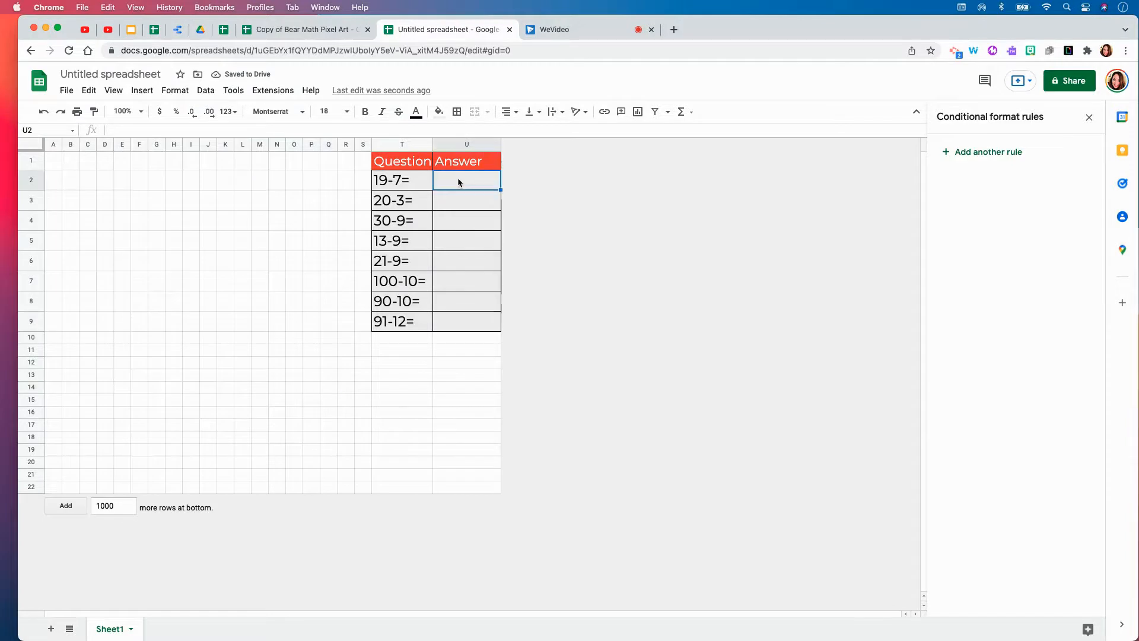
type("12")
key("Return")
type("17")
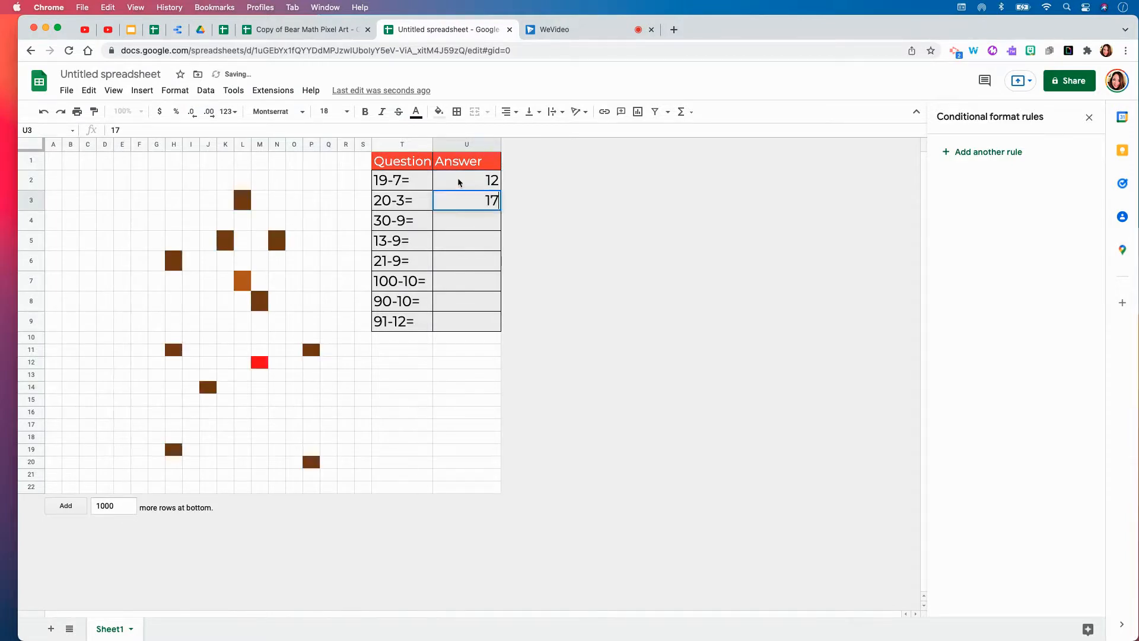
key("Return")
type("21")
key("Return")
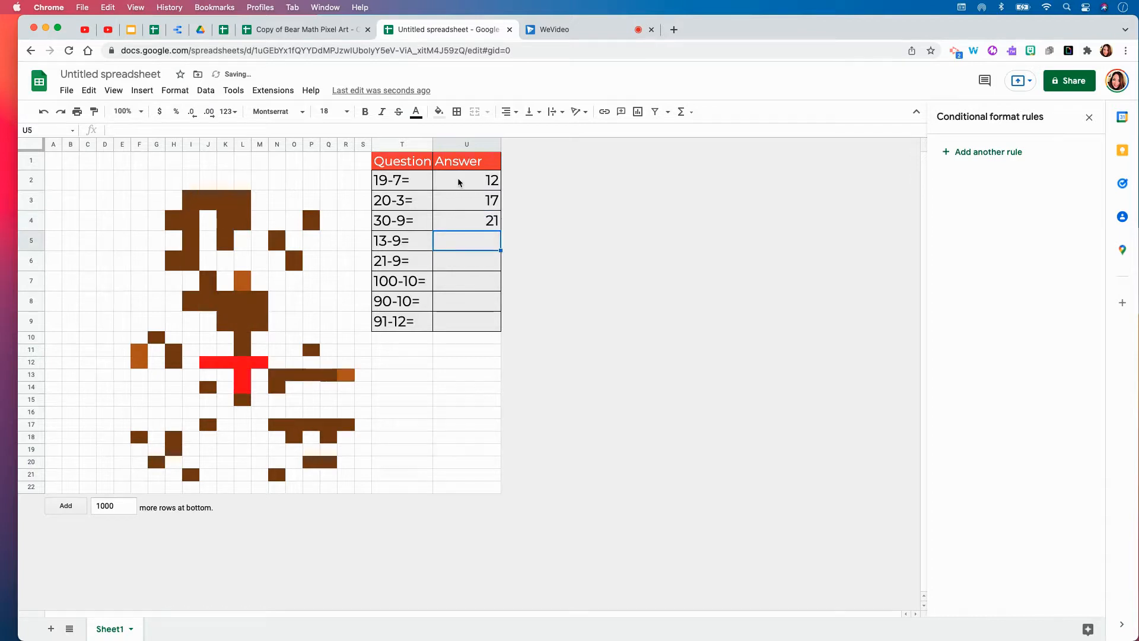
Enter the remaining answers 4, 12, 90, 80 and 79 in U5:U9.
type("4")
key("Return")
type("12")
key("Return")
type("90")
key("Return")
type("80")
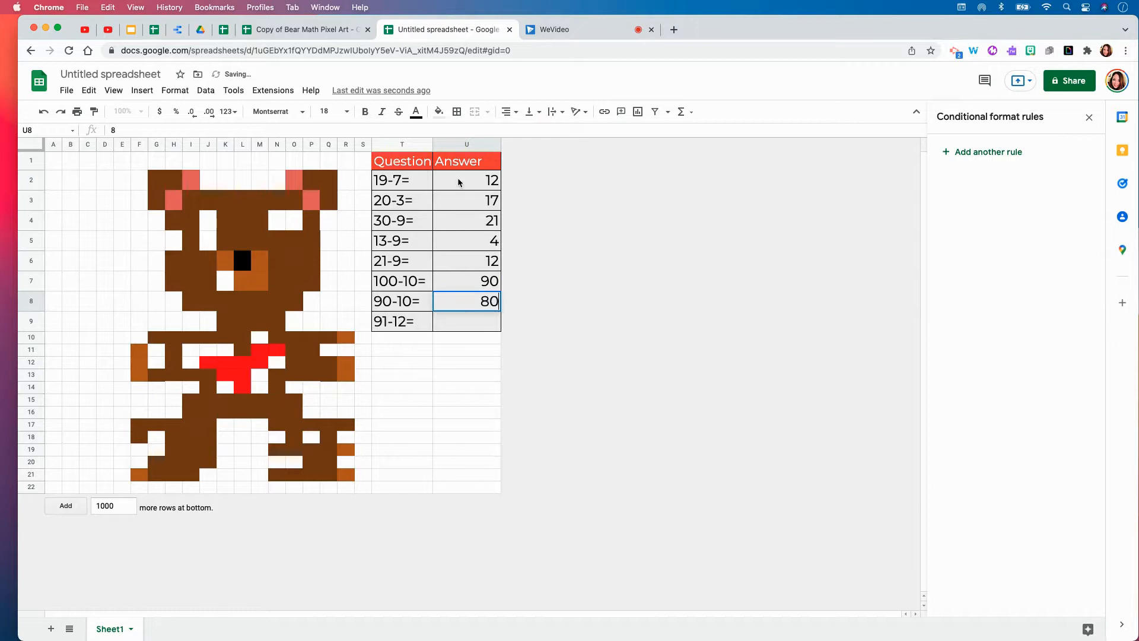
key("Return")
type("79")
key("Return")
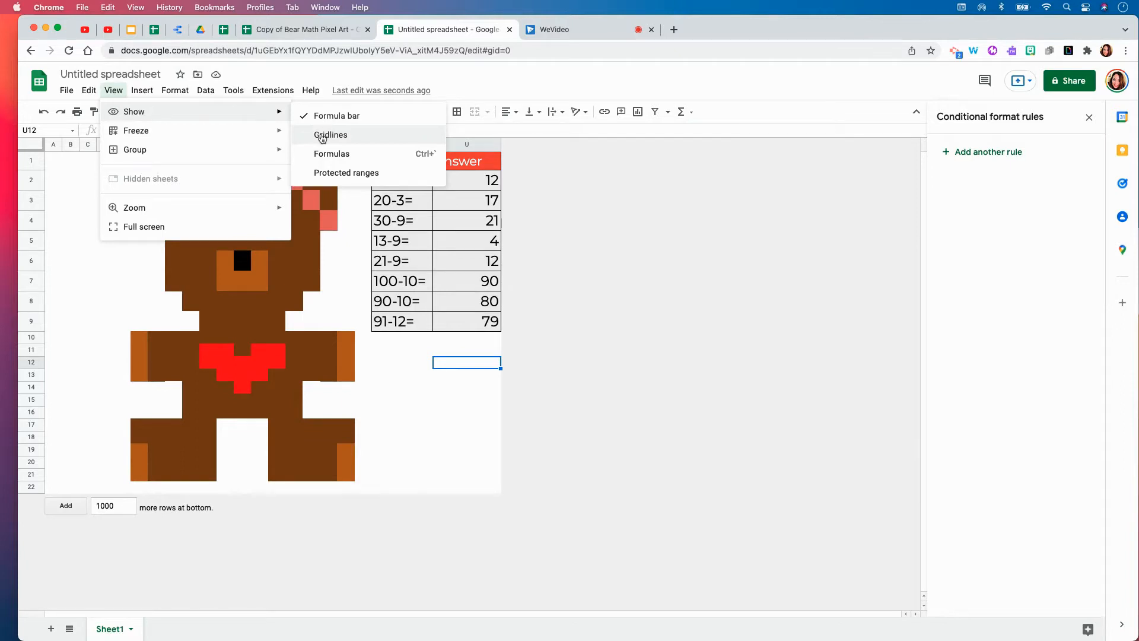
Hide the gridlines on the sheet.
left_click(540, 259)
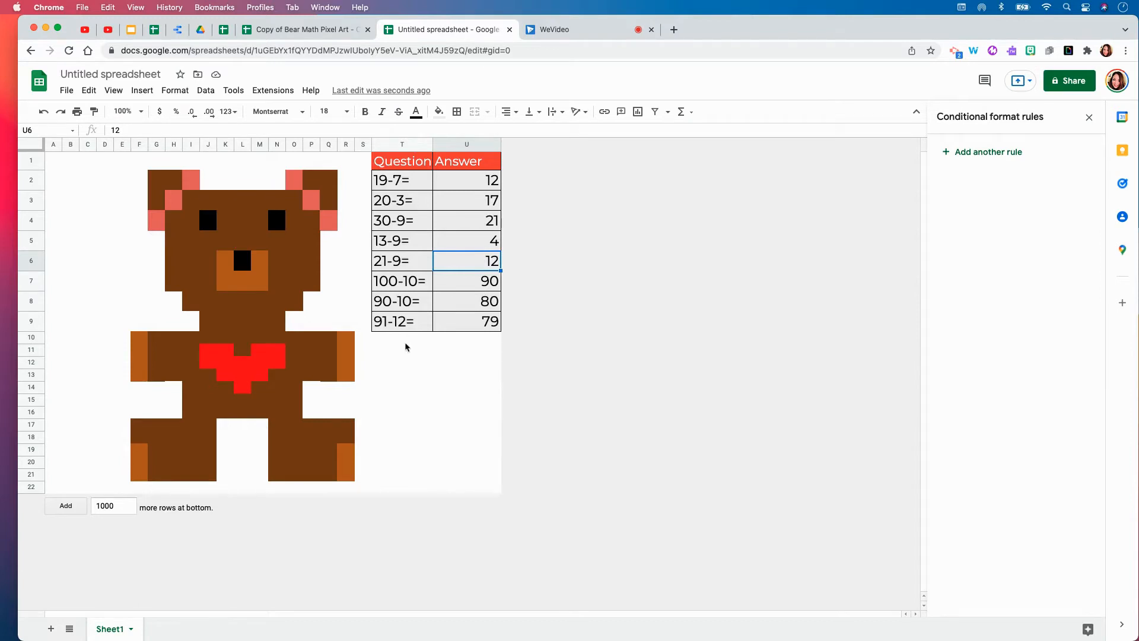
left_click(479, 186)
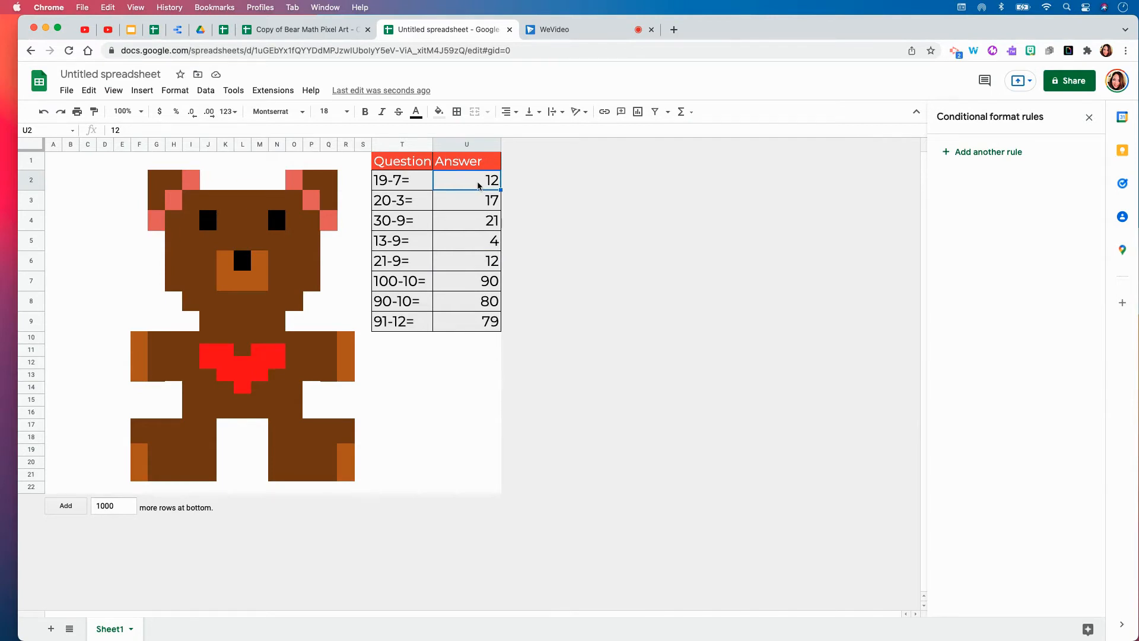
left_click(540, 31)
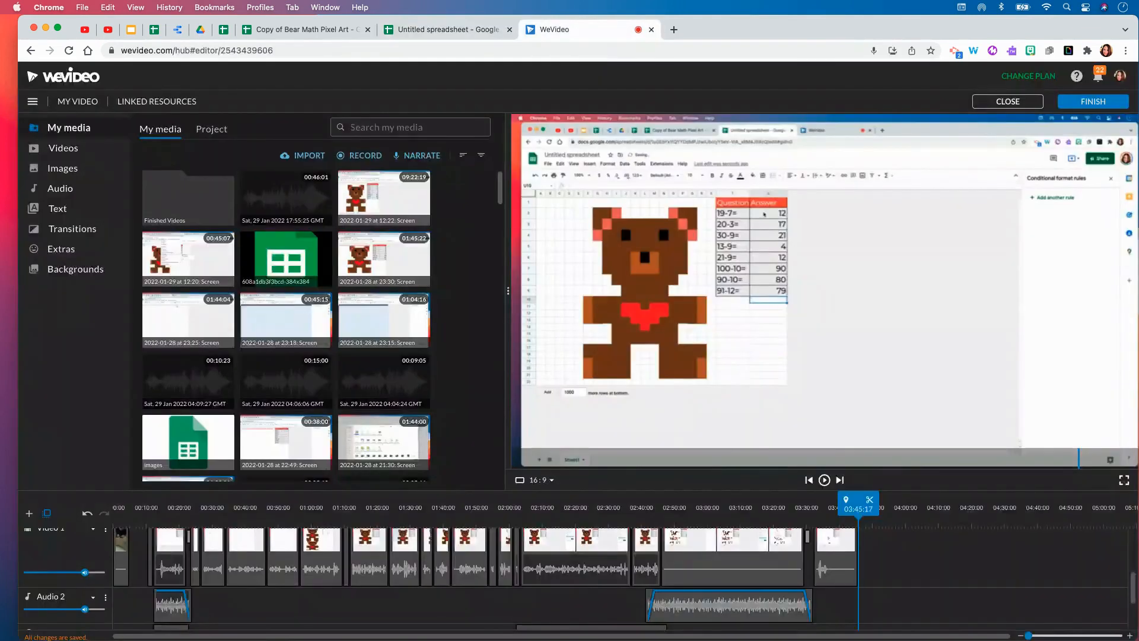